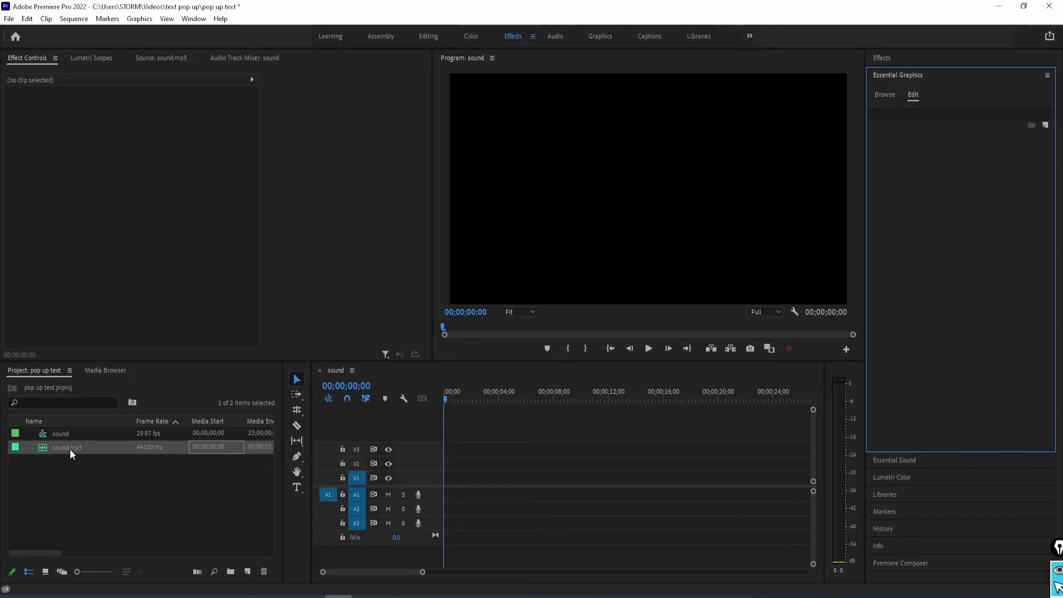
- Place sound.mp3 on track A1, play it briefly, and return the playhead to the start
{"action": "left_click_drag", "start_coordinate": [49, 447], "coordinate": [440, 493]}
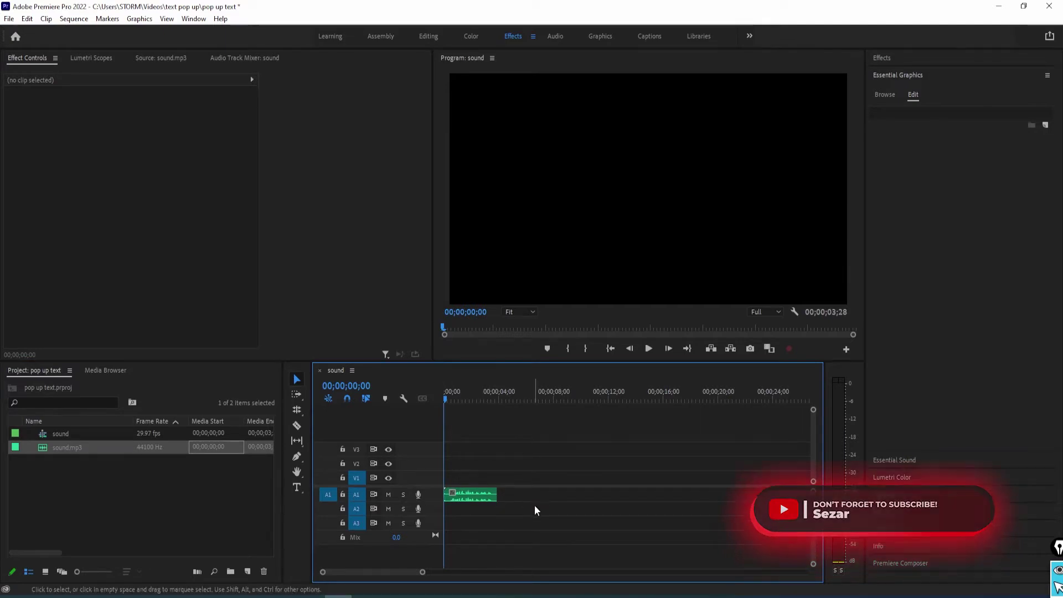
{"action": "key", "text": "space"}
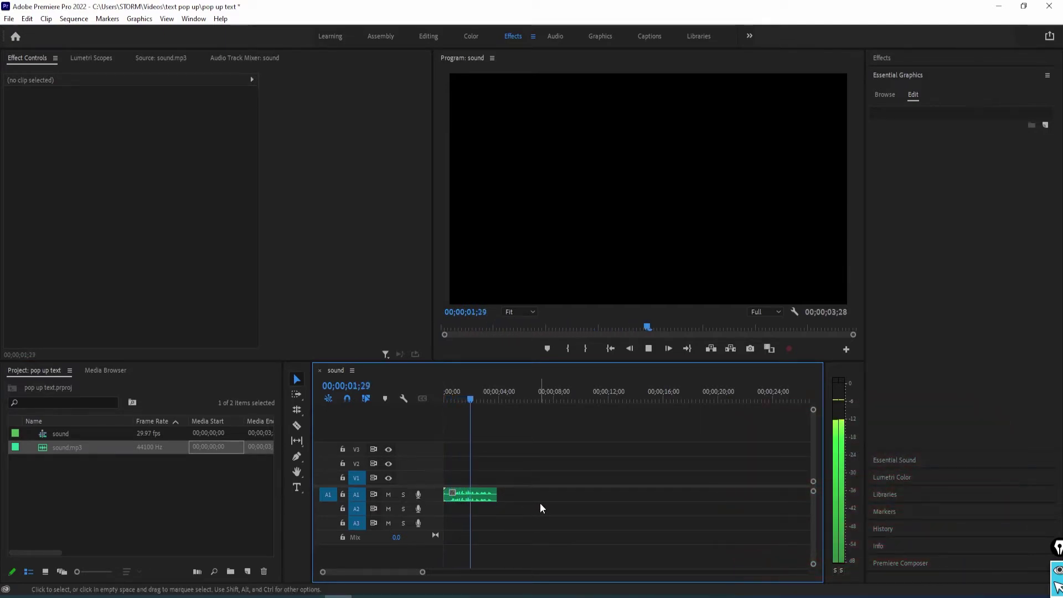
{"action": "key", "text": "space"}
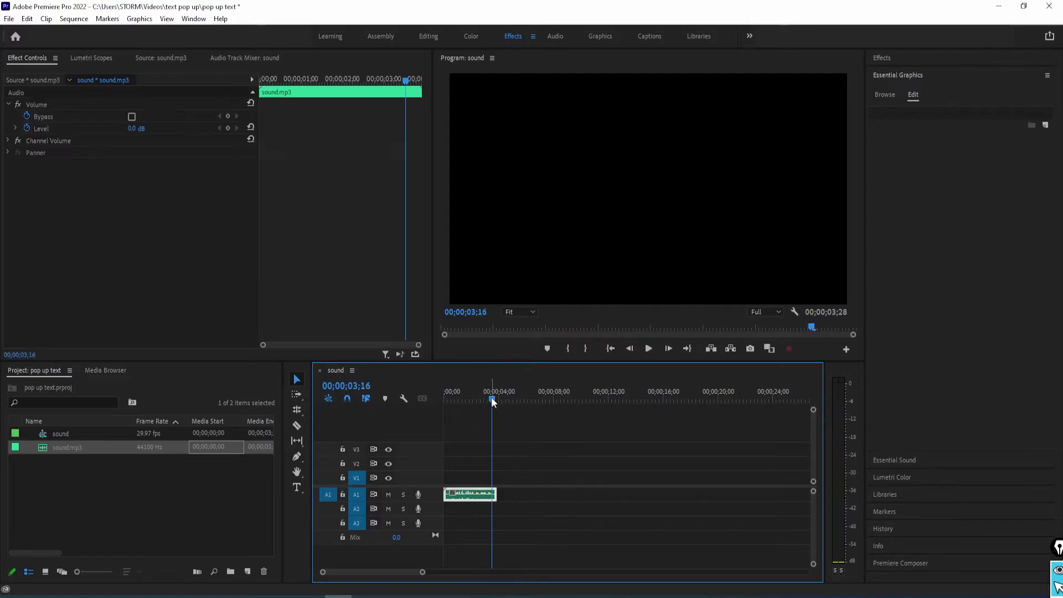
{"action": "left_click_drag", "start_coordinate": [490, 397], "coordinate": [427, 397]}
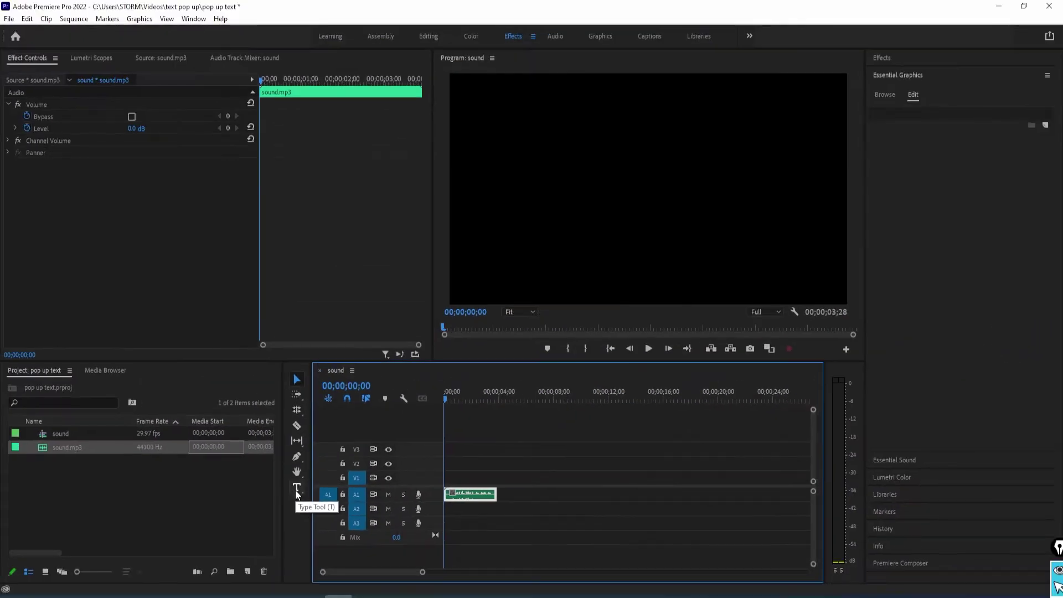
- Type a LETS title in the Program monitor with the Type Tool and right-align it
{"action": "left_click", "coordinate": [298, 486]}
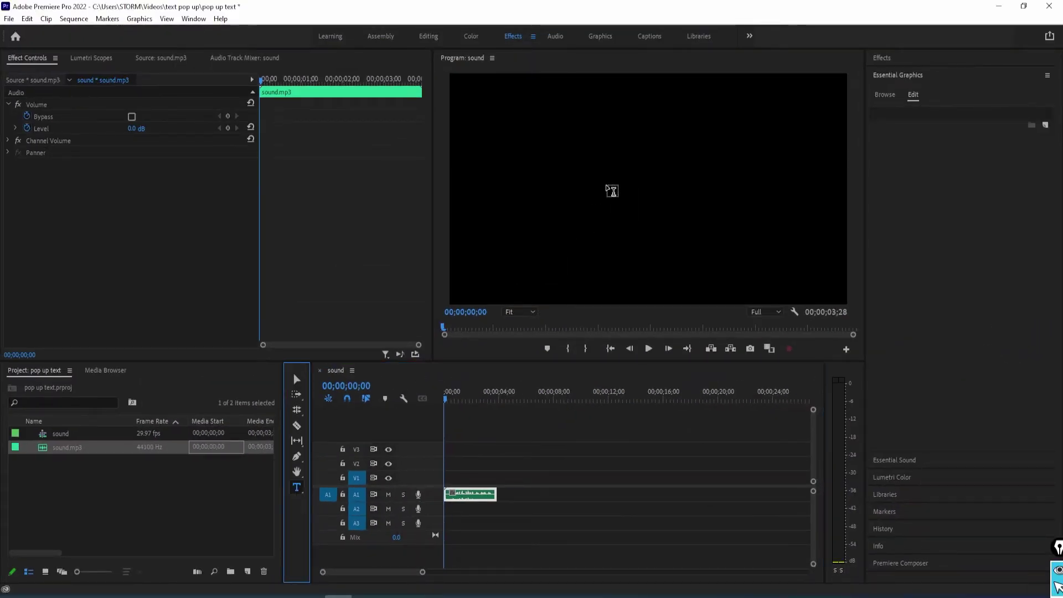
{"action": "left_click", "coordinate": [610, 187]}
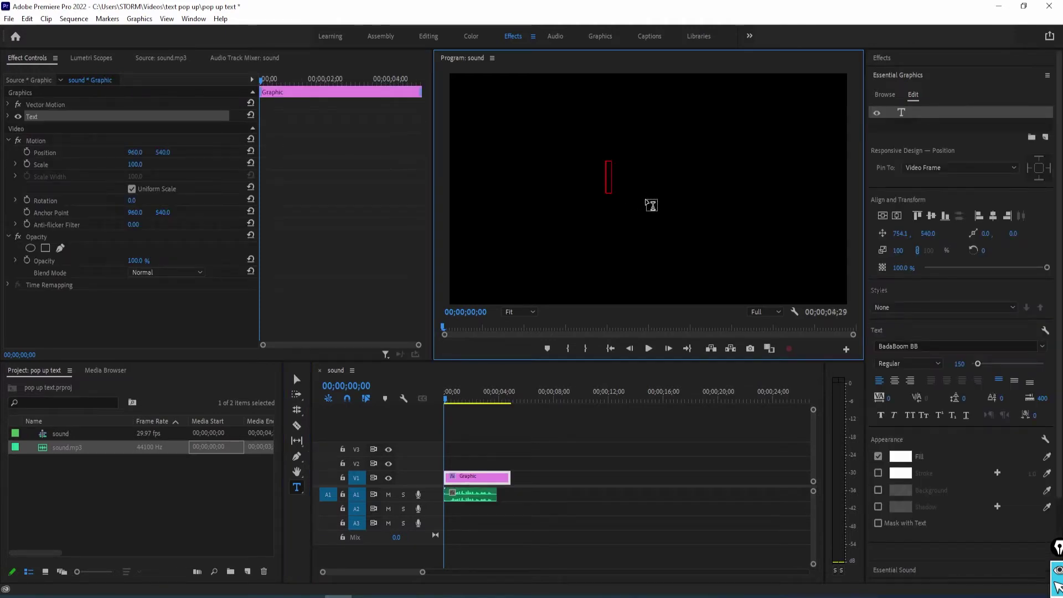
{"action": "type", "text": "LETS"}
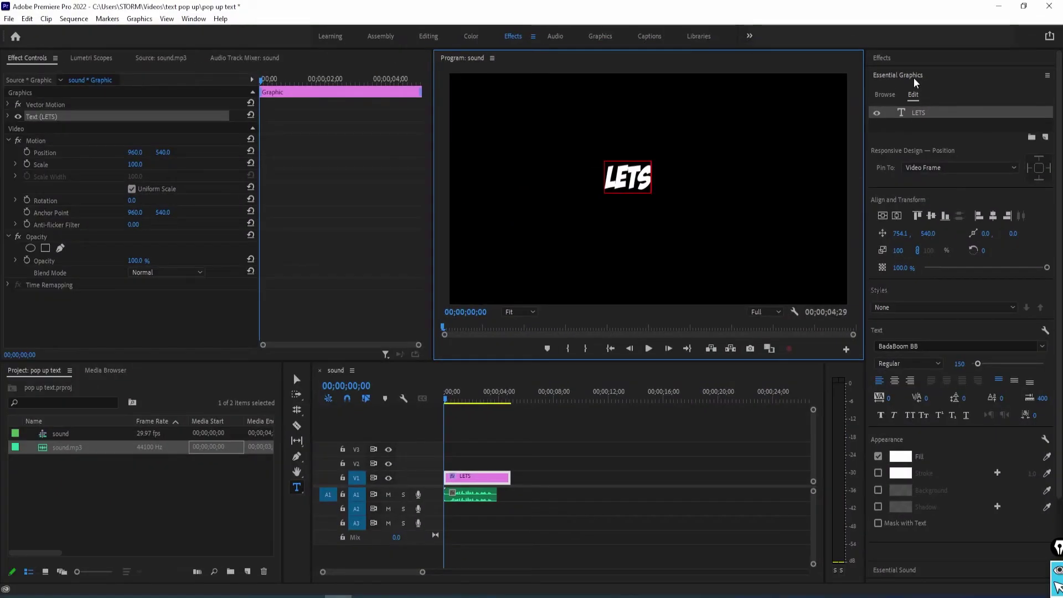
{"action": "key", "text": "ctrl+shift+r"}
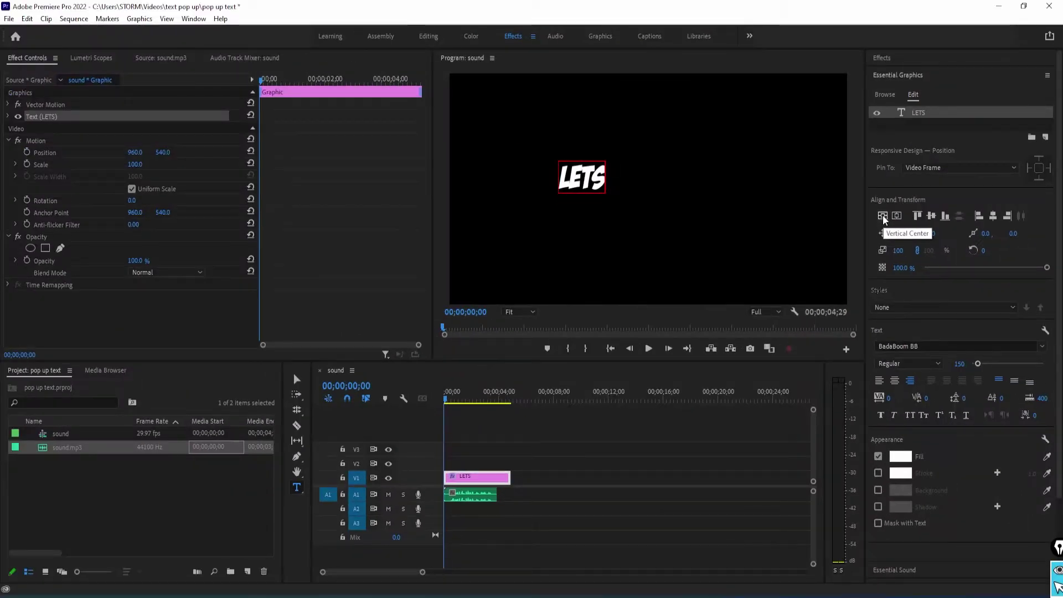
- Center the LETS title vertically and horizontally in the video frame, then save the project
{"action": "left_click", "coordinate": [882, 215]}
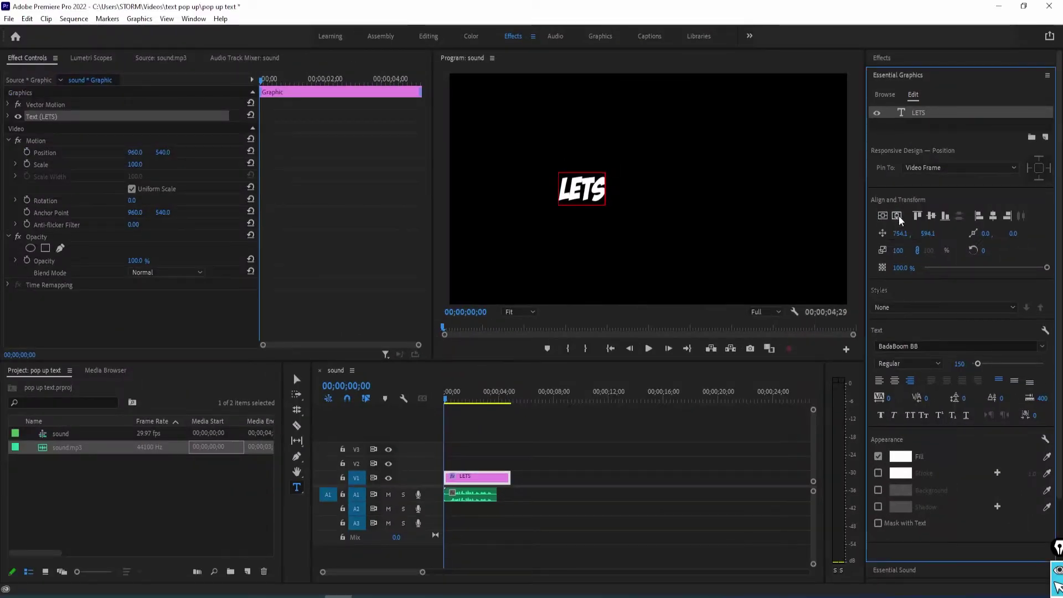
{"action": "left_click", "coordinate": [897, 216]}
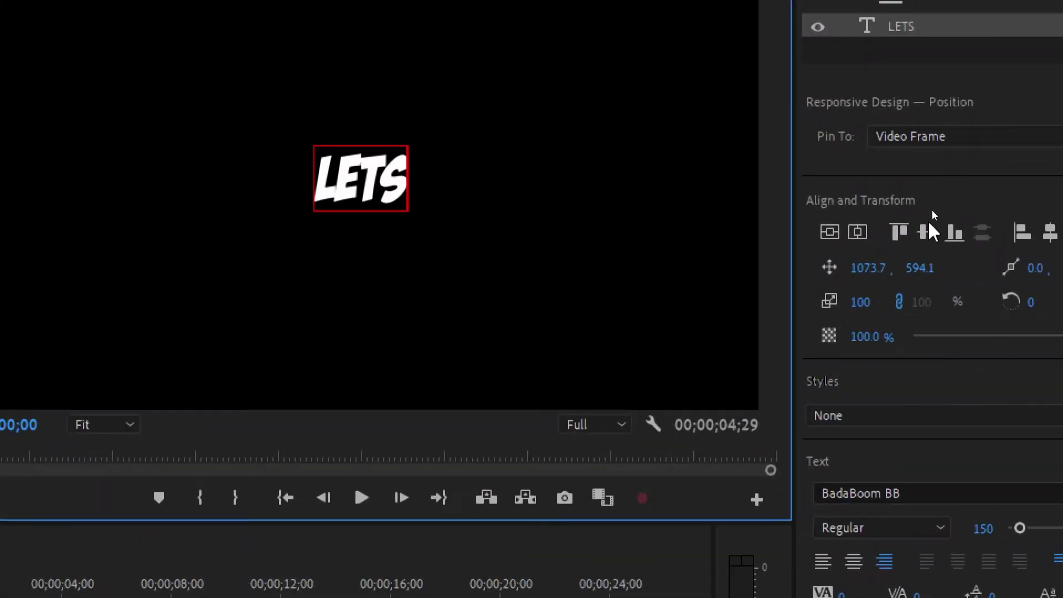
{"action": "left_click", "coordinate": [952, 231]}
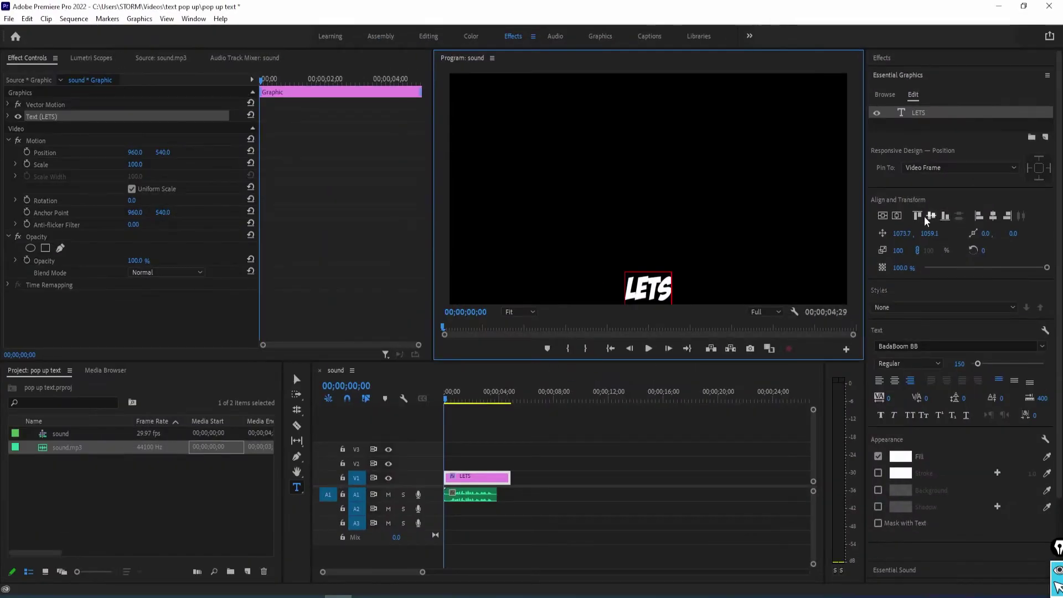
{"action": "left_click", "coordinate": [892, 217]}
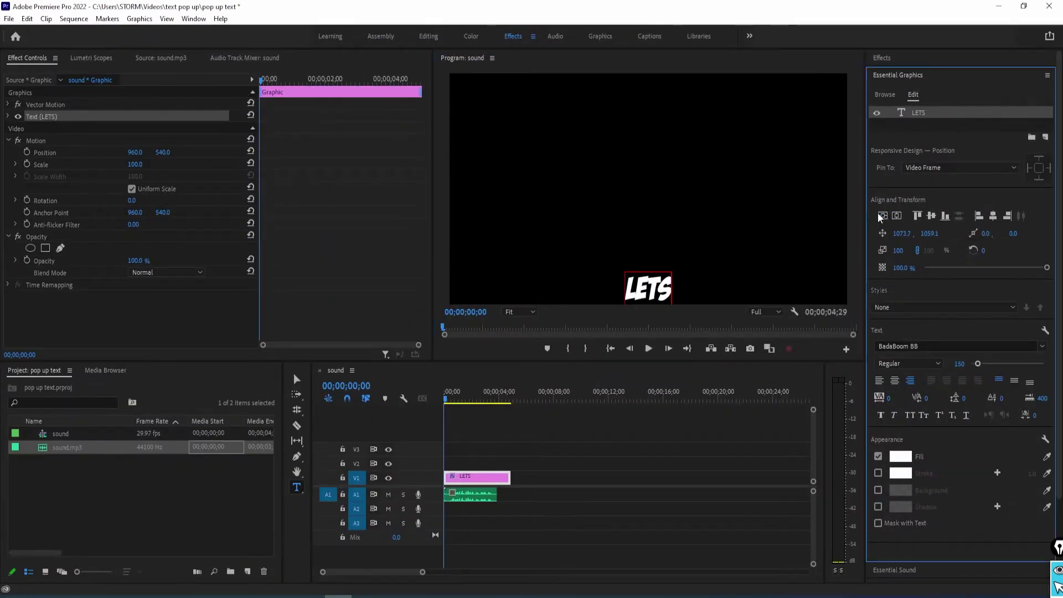
{"action": "left_click", "coordinate": [882, 216]}
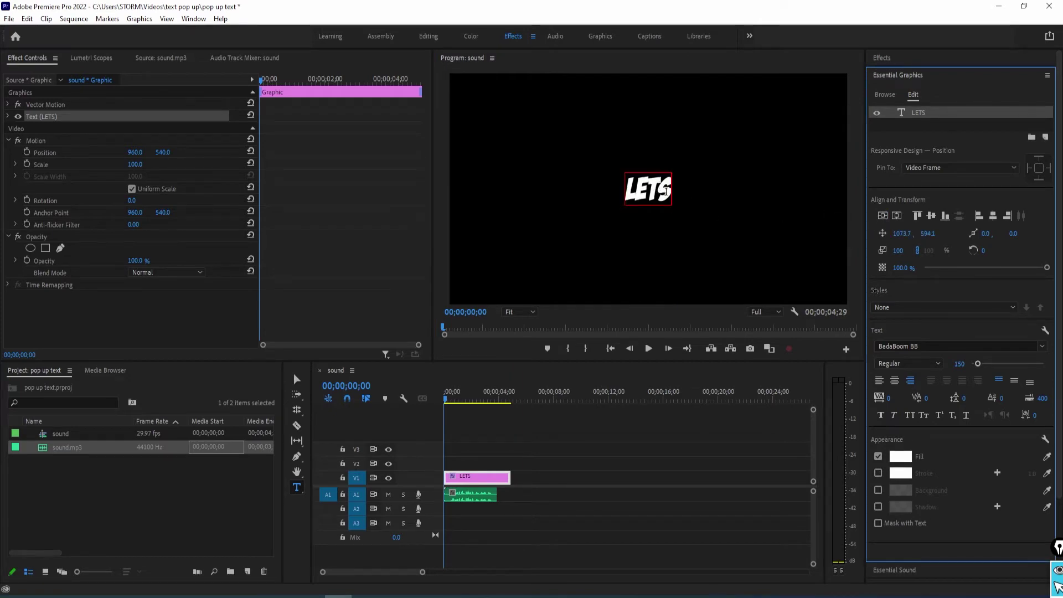
{"action": "left_click", "coordinate": [665, 213]}
{"action": "key", "text": "ctrl+s"}
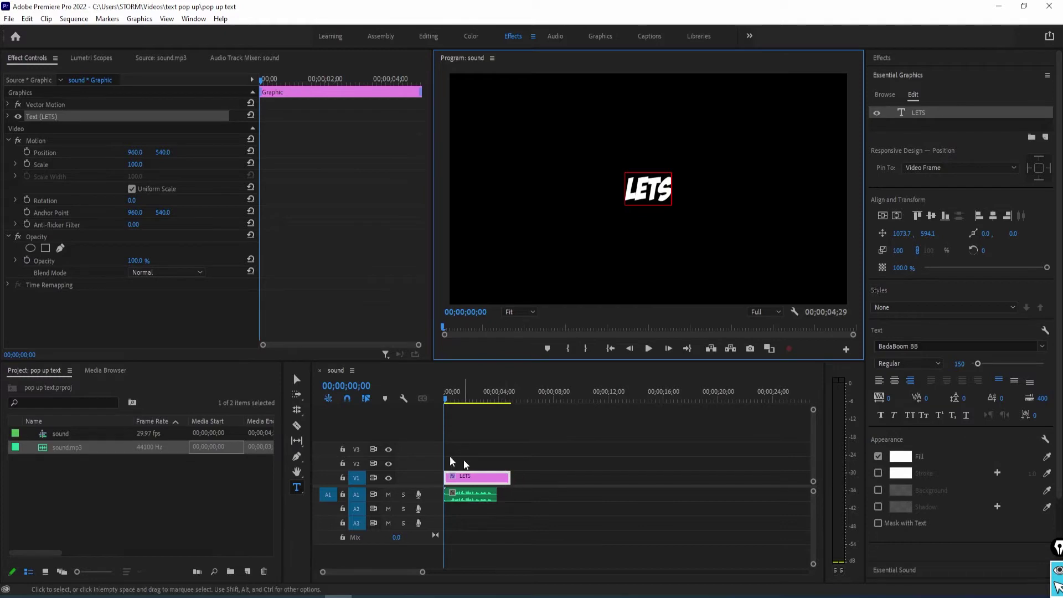
- Zoom into the timeline and trim the LETS clip's right edge to under one second
{"action": "left_click", "coordinate": [295, 380]}
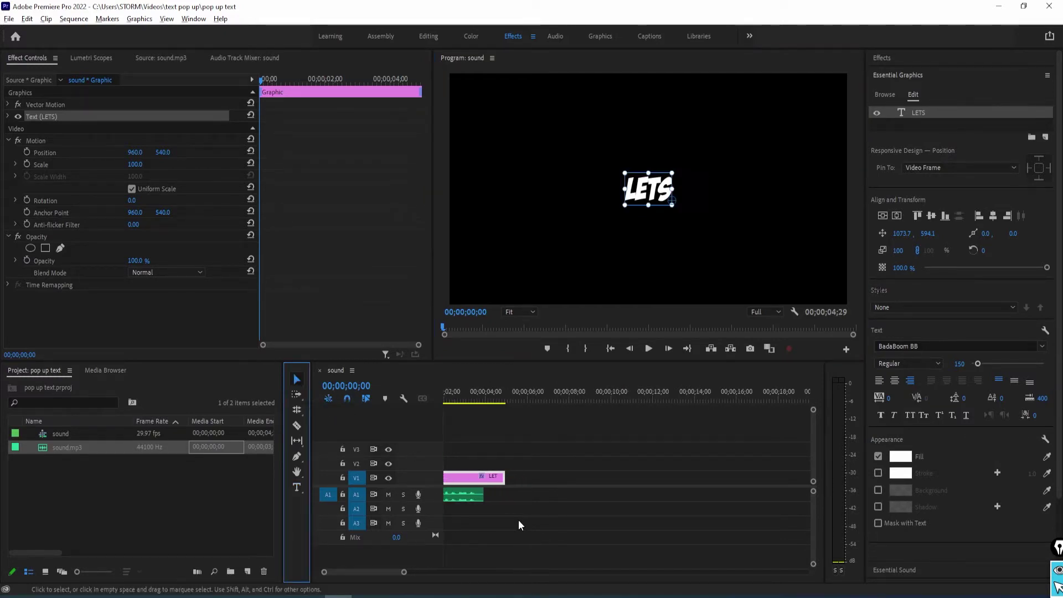
{"action": "left_click_drag", "start_coordinate": [423, 572], "coordinate": [409, 570]}
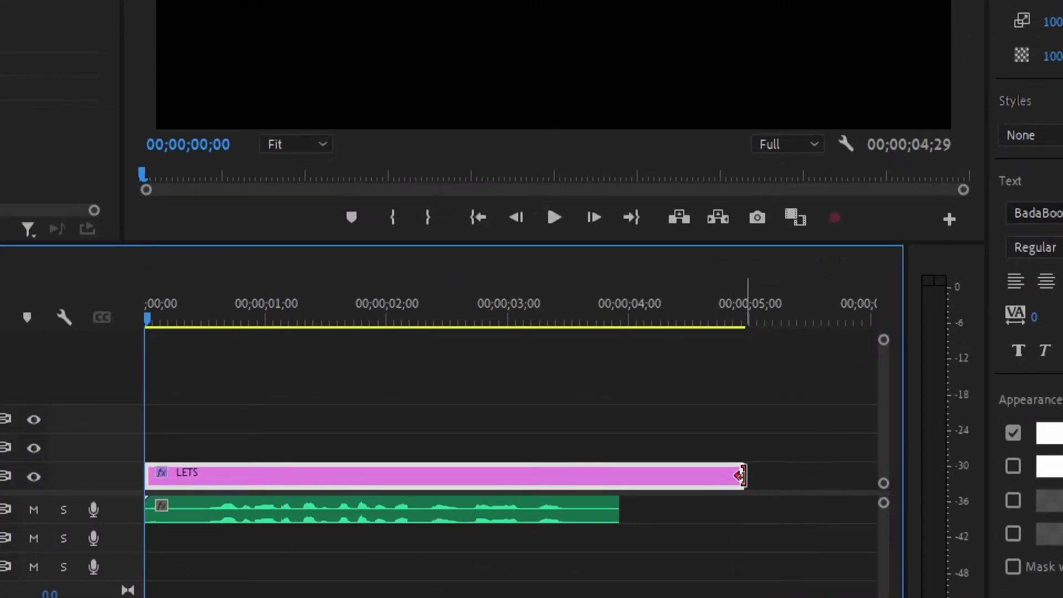
{"action": "left_click_drag", "start_coordinate": [741, 475], "coordinate": [224, 482]}
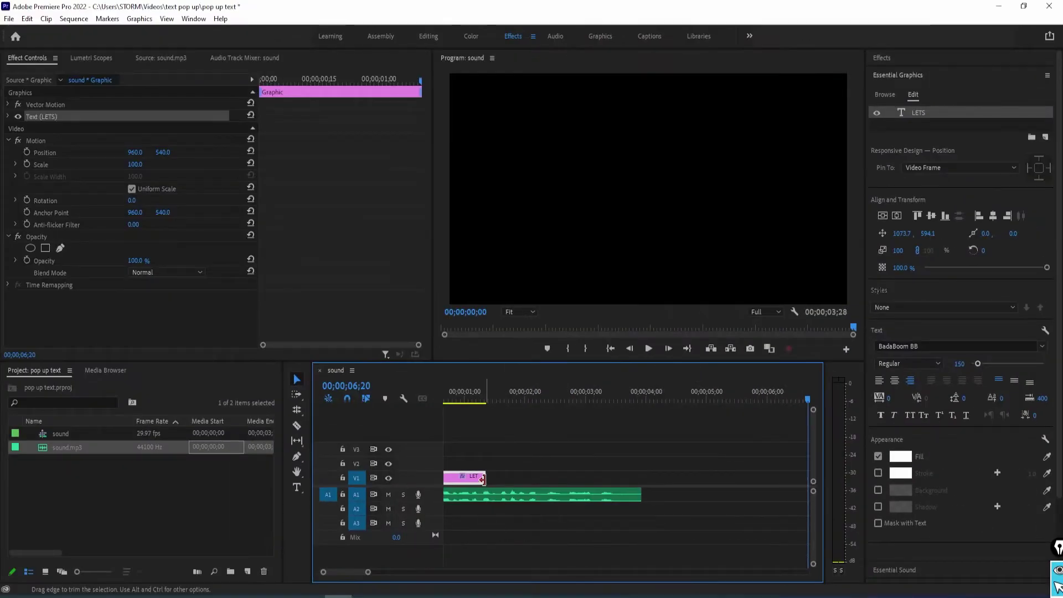
{"action": "left_click_drag", "start_coordinate": [483, 482], "coordinate": [478, 483]}
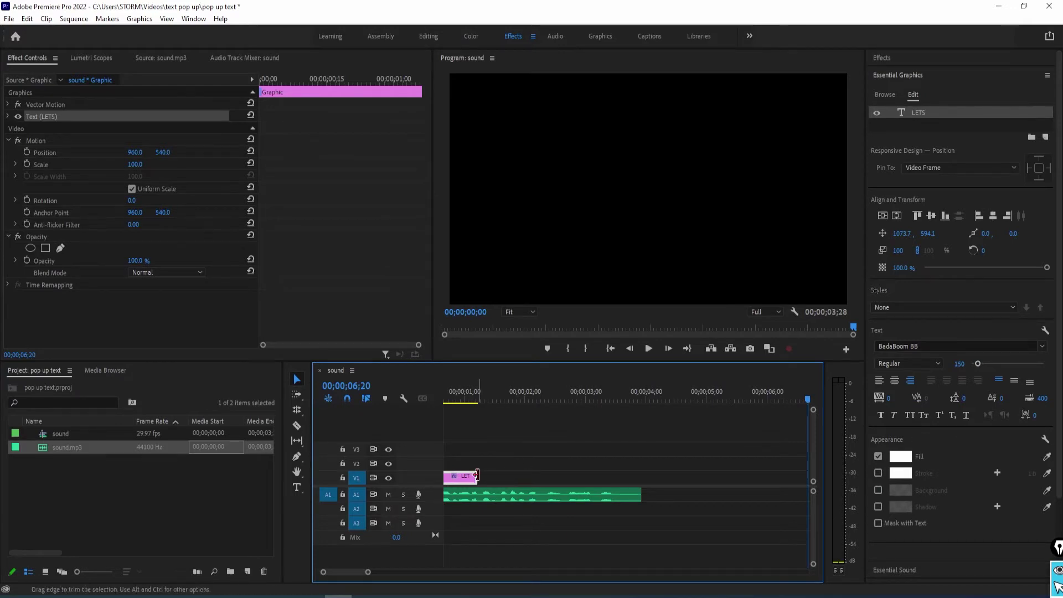
{"action": "left_click_drag", "start_coordinate": [477, 476], "coordinate": [473, 476]}
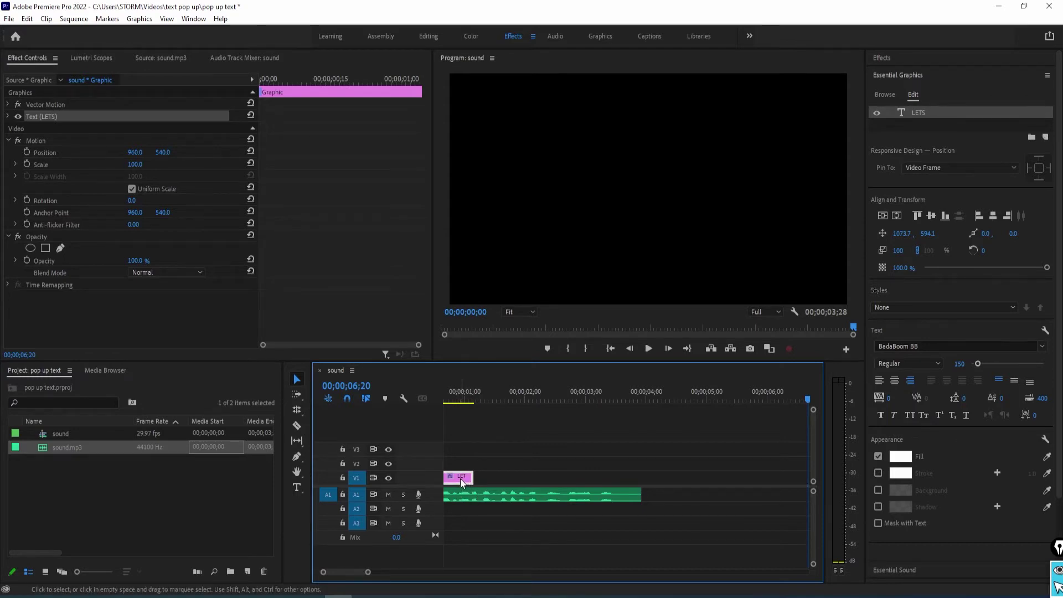
- Duplicate the LETS clip along V1, trimming and sliding the copy flush against the first
{"action": "left_click_drag", "start_coordinate": [463, 482], "coordinate": [553, 480]}
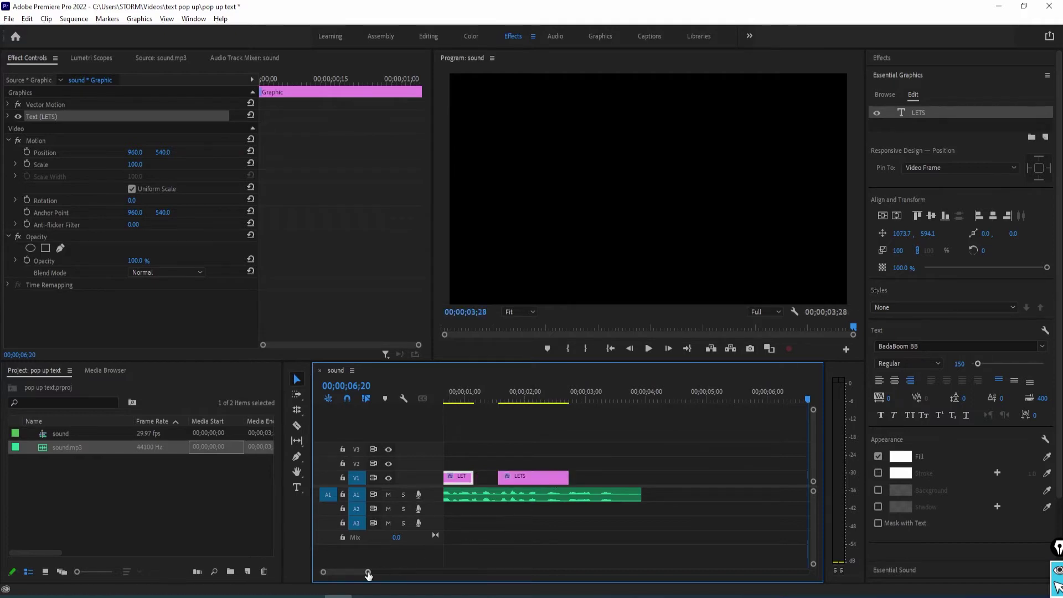
{"action": "left_click_drag", "start_coordinate": [367, 572], "coordinate": [400, 571]}
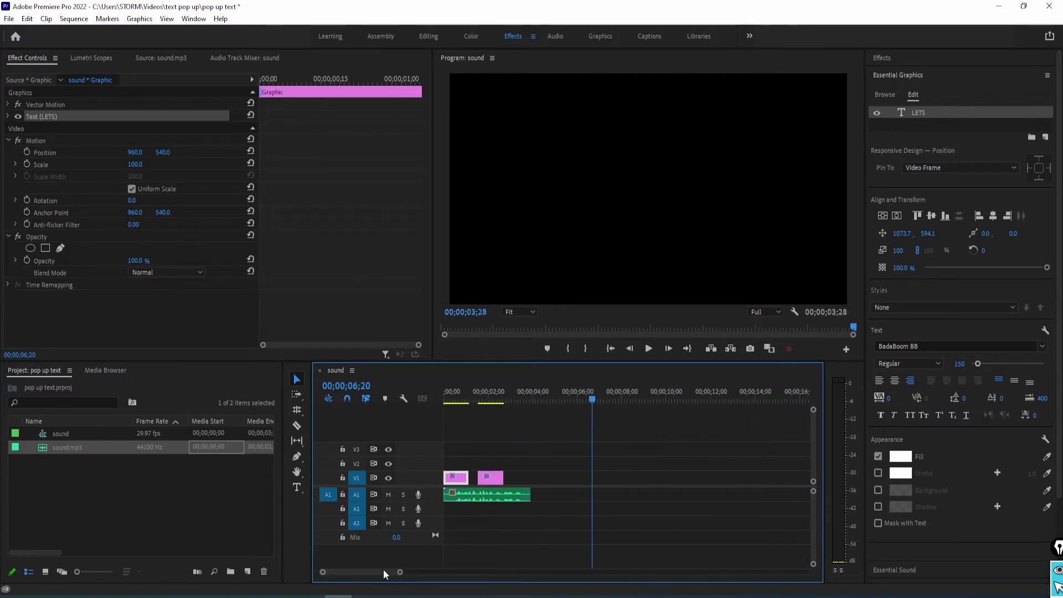
{"action": "key", "text": "ctrl+z"}
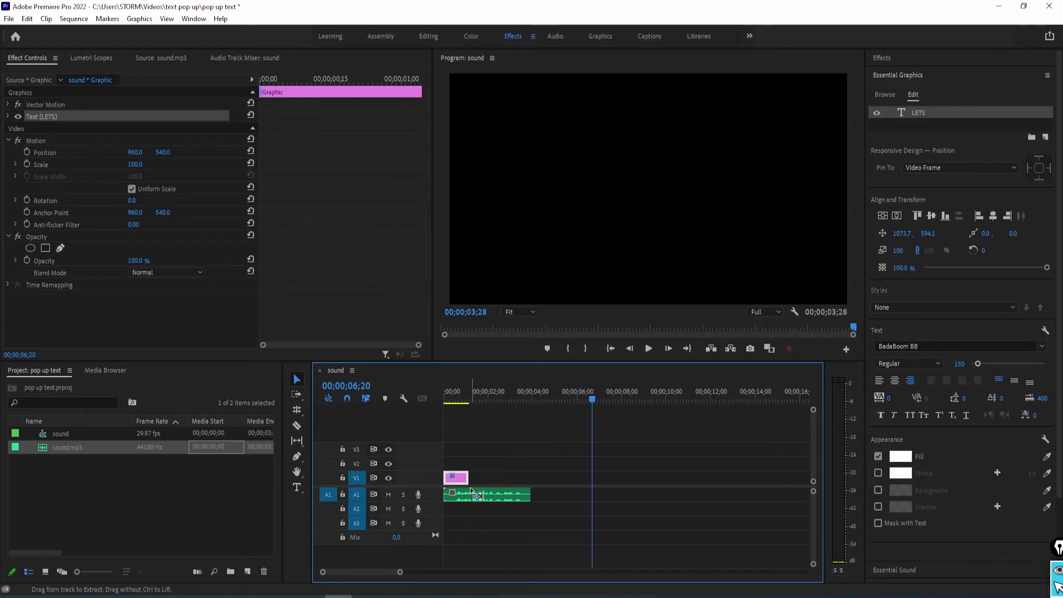
{"action": "mouse_move", "coordinate": [467, 479]}
{"action": "left_mouse_down"}
{"action": "mouse_move", "coordinate": [455, 479]}
{"action": "mouse_move", "coordinate": [468, 482]}
{"action": "left_mouse_up"}
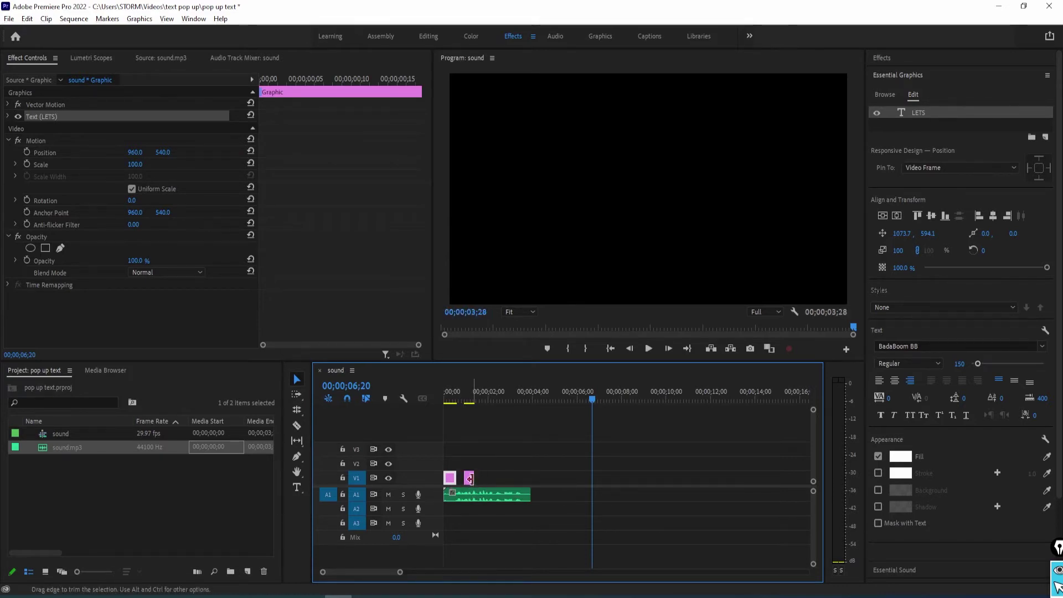
{"action": "left_click_drag", "start_coordinate": [470, 477], "coordinate": [509, 480]}
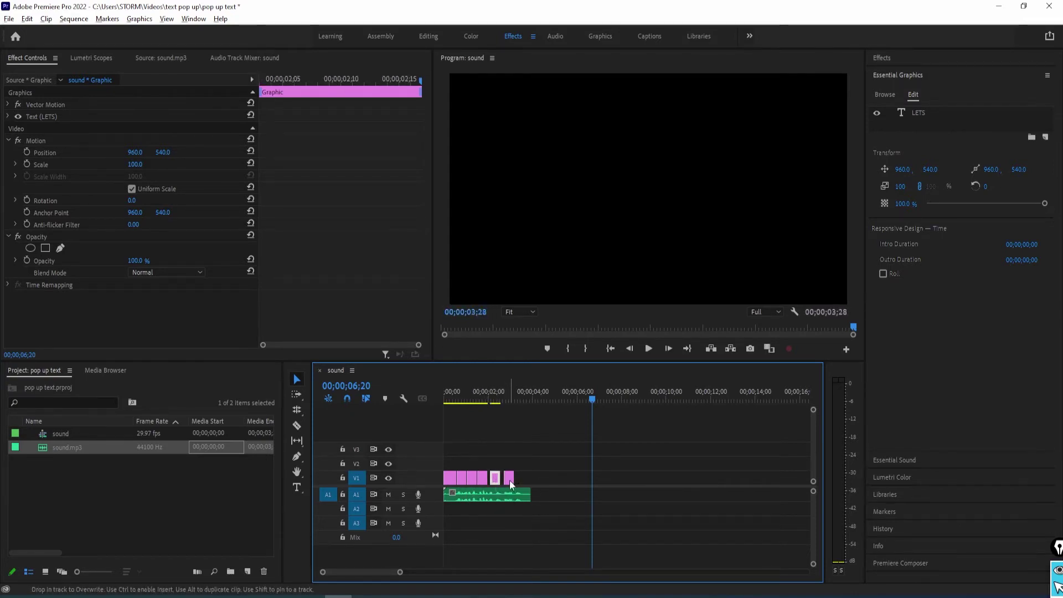
- Select the second short title clip and step the playhead forward a few frames to check it
{"action": "left_click", "coordinate": [460, 480]}
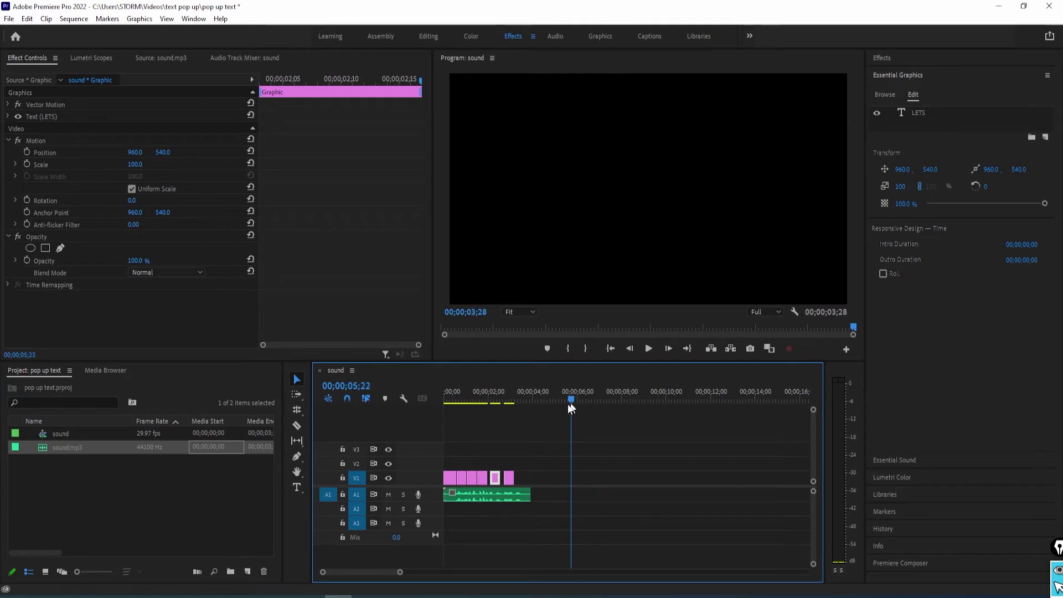
{"action": "left_click", "coordinate": [457, 394]}
{"action": "key", "text": "Right"}
{"action": "key", "text": "Right"}
{"action": "key", "text": "Right"}
{"action": "key", "text": "Right"}
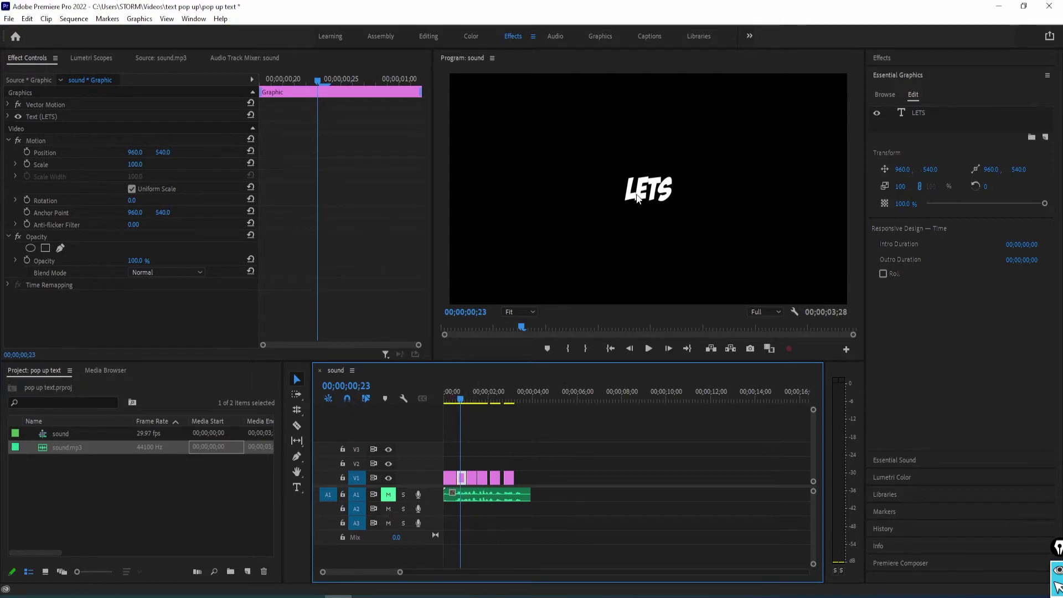
- Move the playhead to 00;00;00;25 and select the LETS text in the Program monitor
{"action": "left_click_drag", "start_coordinate": [461, 399], "coordinate": [462, 398]}
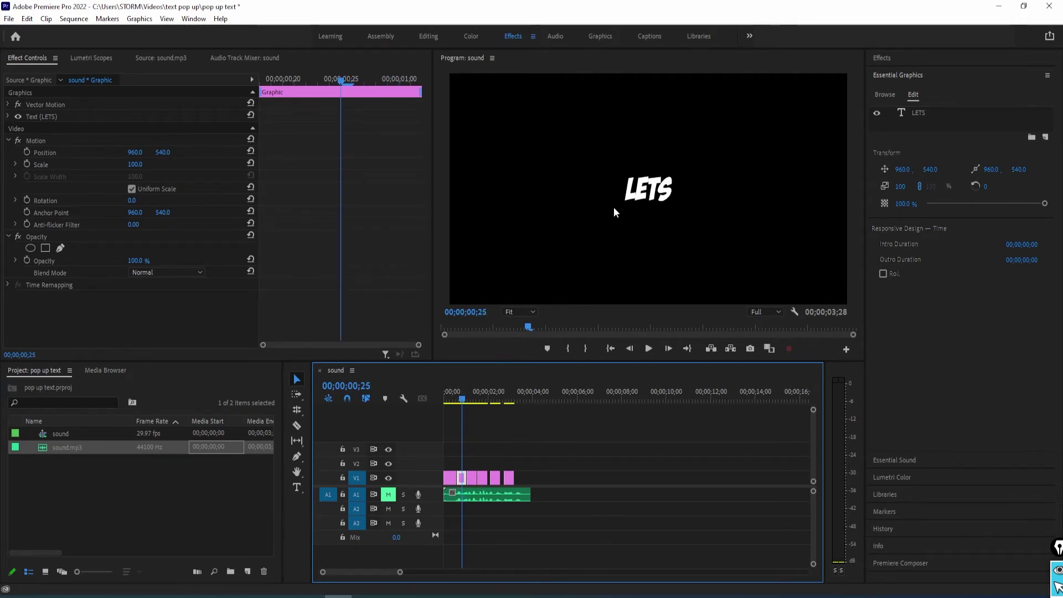
{"action": "left_click", "coordinate": [642, 195]}
{"action": "key", "text": "t"}
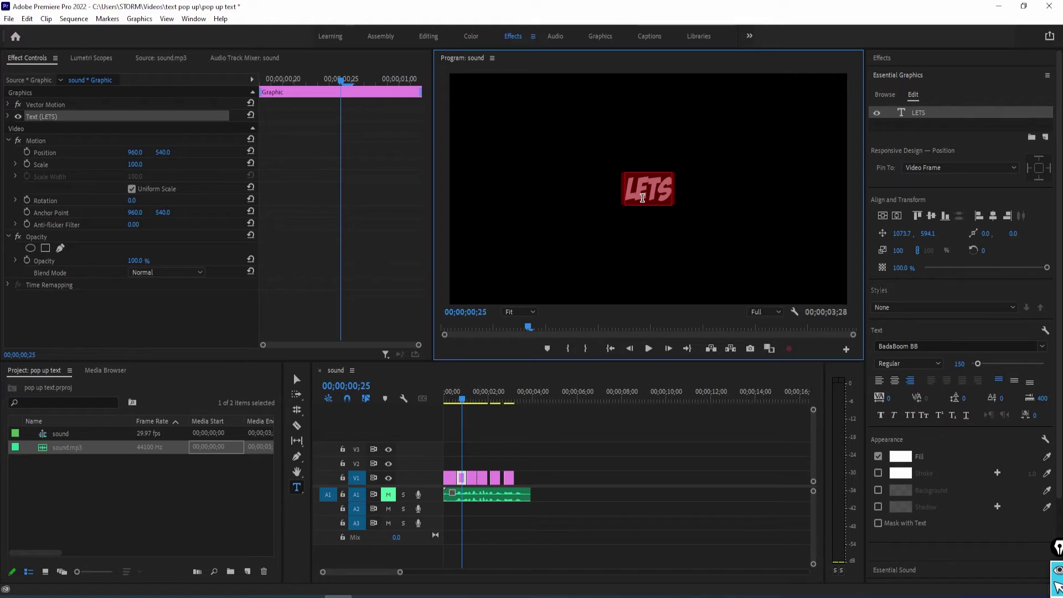
{"action": "left_click", "coordinate": [462, 423]}
- Play the sequence, then scrub through the IN and PREMIERE clips back to the A word
{"action": "key", "text": "space"}
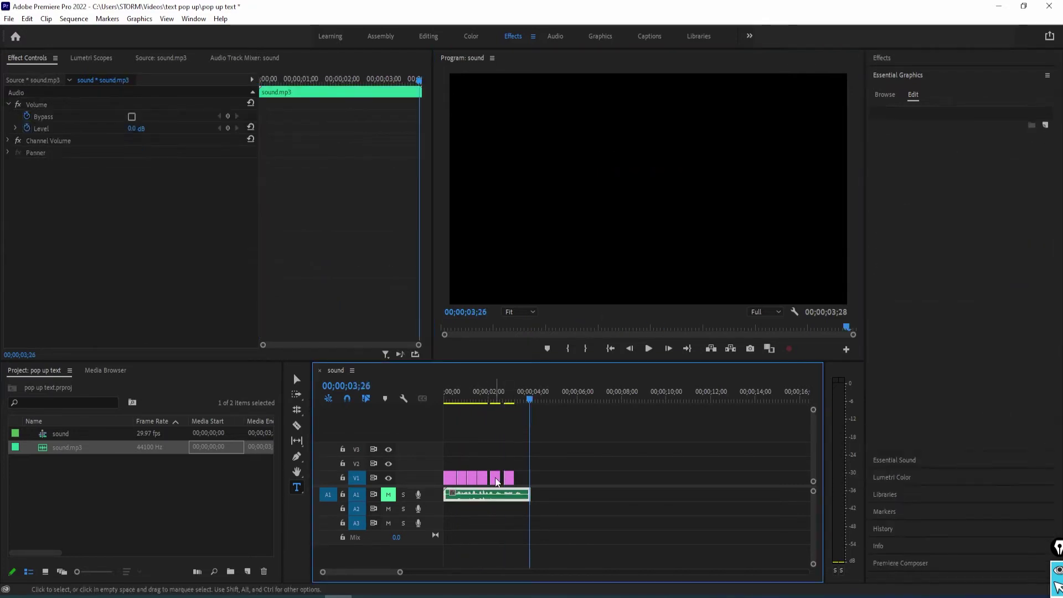
{"action": "left_click_drag", "start_coordinate": [550, 401], "coordinate": [512, 400]}
{"action": "key", "text": "Right"}
{"action": "key", "text": "Right"}
{"action": "key", "text": "Right"}
{"action": "key", "text": "Right"}
{"action": "key", "text": "Right"}
{"action": "key", "text": "Right"}
{"action": "key", "text": "Right"}
{"action": "key", "text": "Right"}
{"action": "key", "text": "Right"}
{"action": "key", "text": "Right"}
{"action": "key", "text": "Right"}
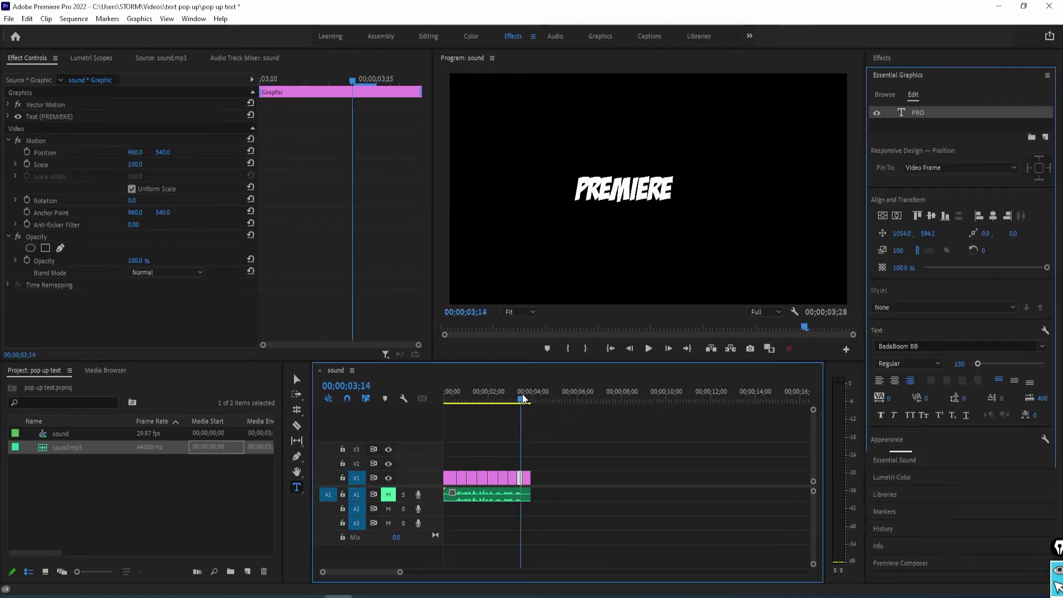
{"action": "left_click_drag", "start_coordinate": [520, 402], "coordinate": [444, 403]}
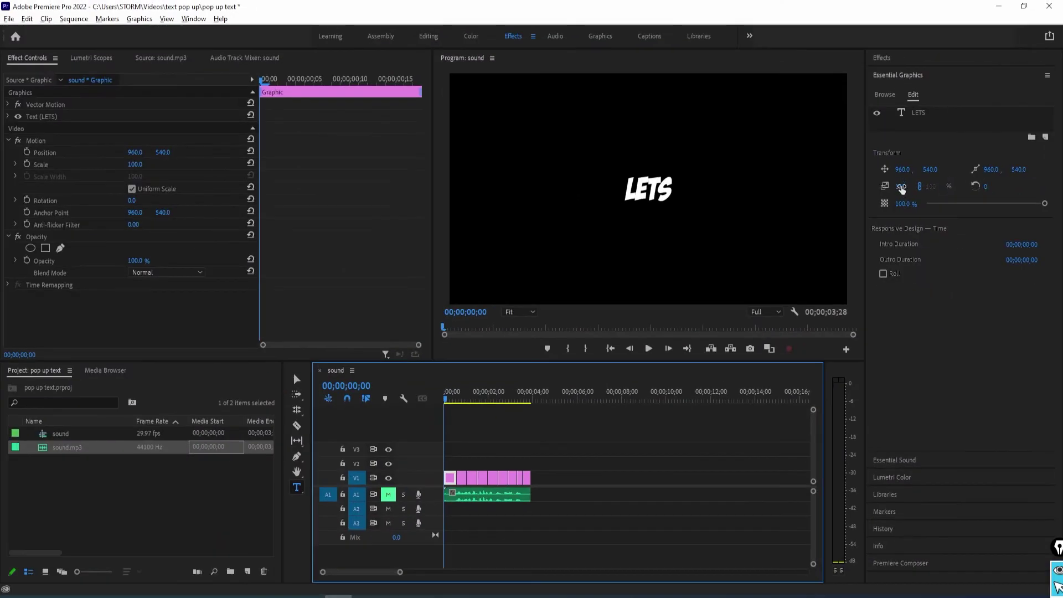
{"action": "mouse_move", "coordinate": [901, 186]}
{"action": "left_mouse_down"}
{"action": "mouse_move", "coordinate": [919, 186]}
{"action": "mouse_move", "coordinate": [894, 187]}
{"action": "left_mouse_up"}
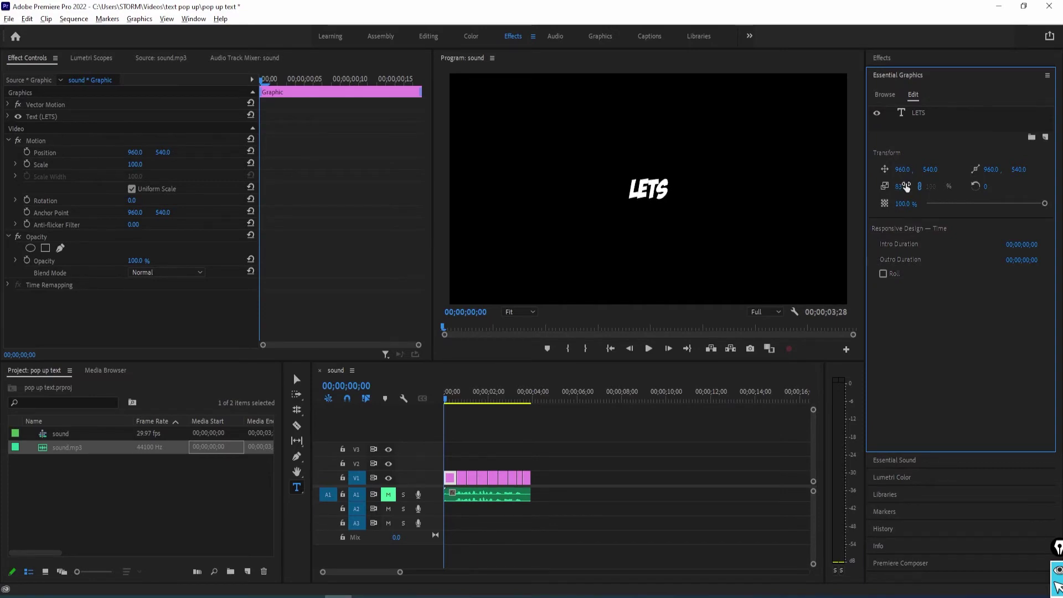
{"action": "left_click_drag", "start_coordinate": [906, 187], "coordinate": [915, 187]}
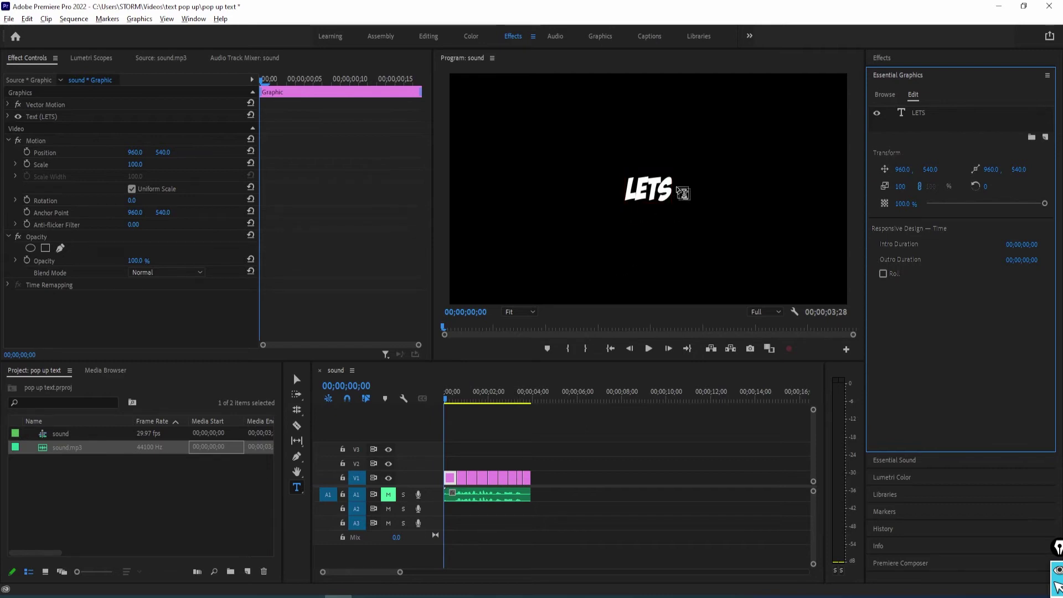
{"action": "left_click", "coordinate": [464, 399]}
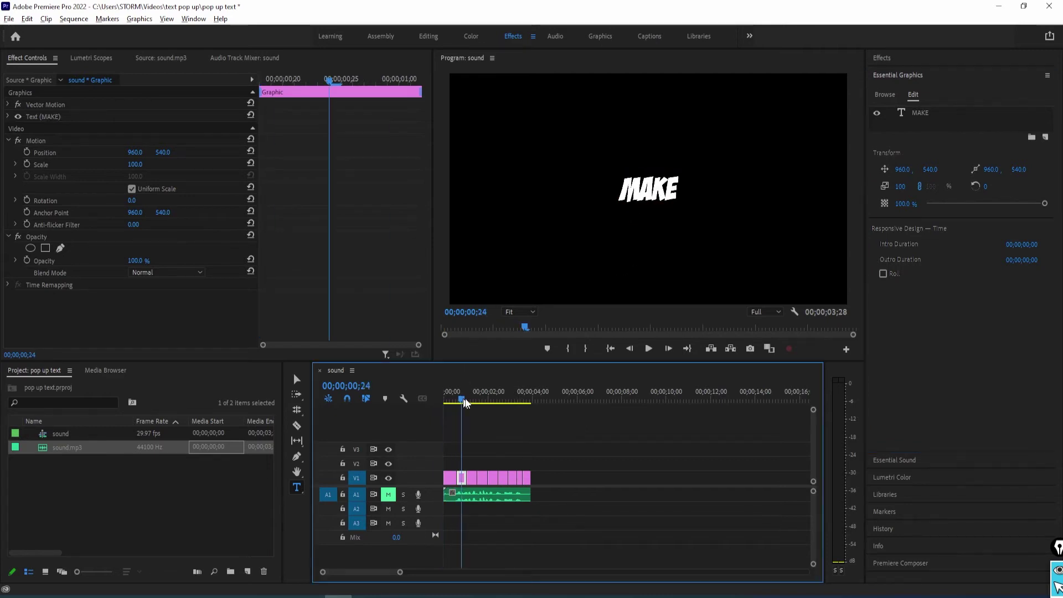
{"action": "left_click_drag", "start_coordinate": [465, 402], "coordinate": [500, 399]}
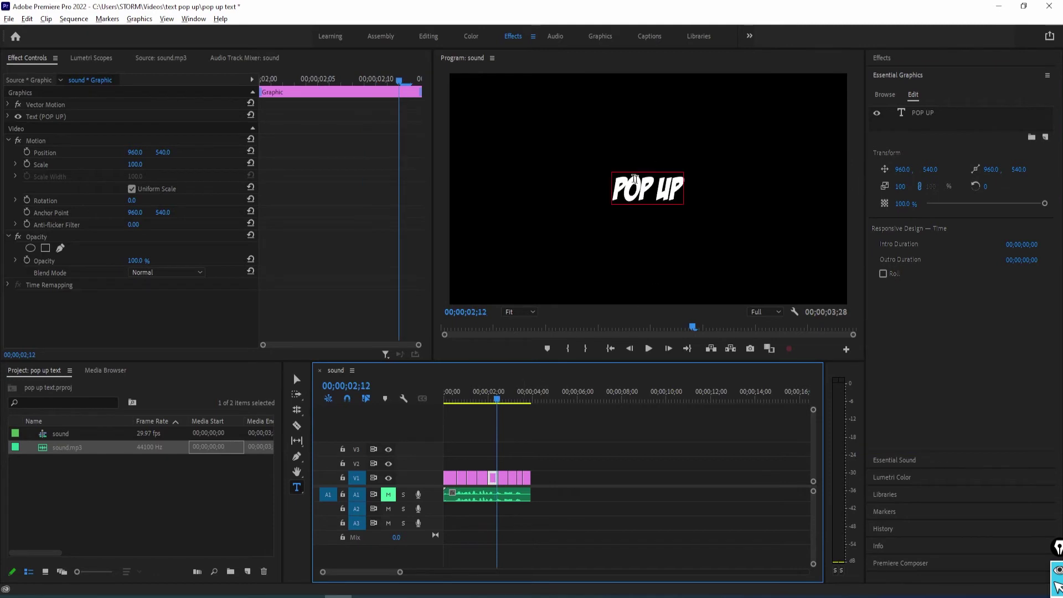
{"action": "left_click", "coordinate": [644, 191]}
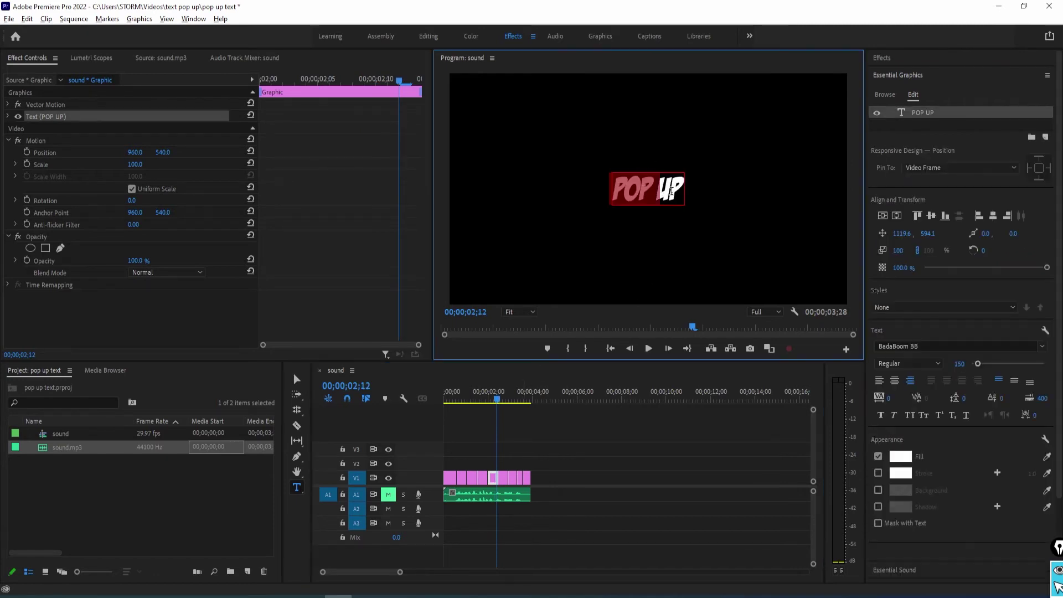
{"action": "type", "text": "TEXT"}
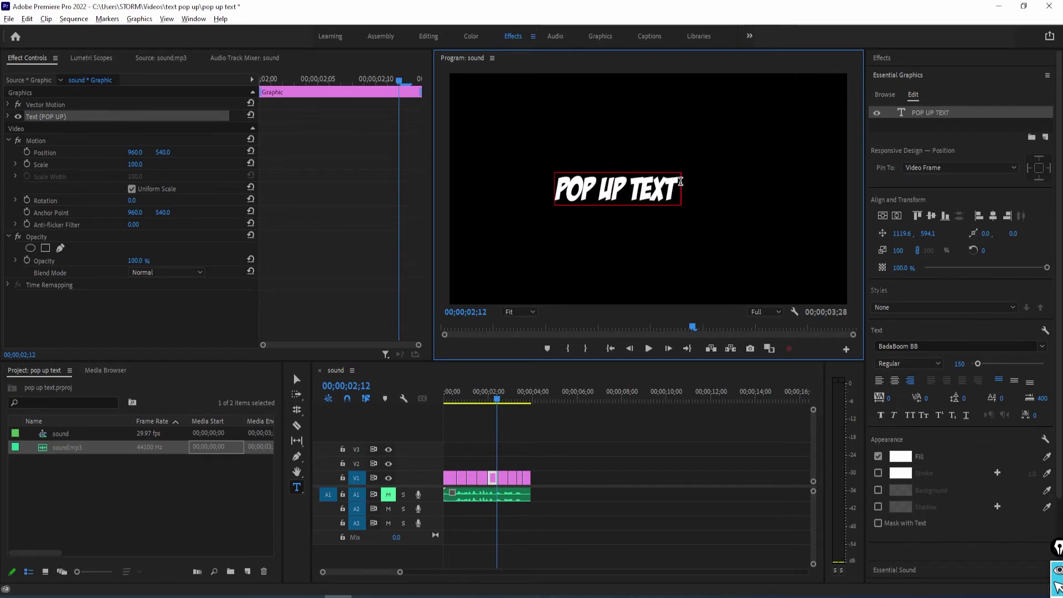
{"action": "key", "text": "ctrl+z"}
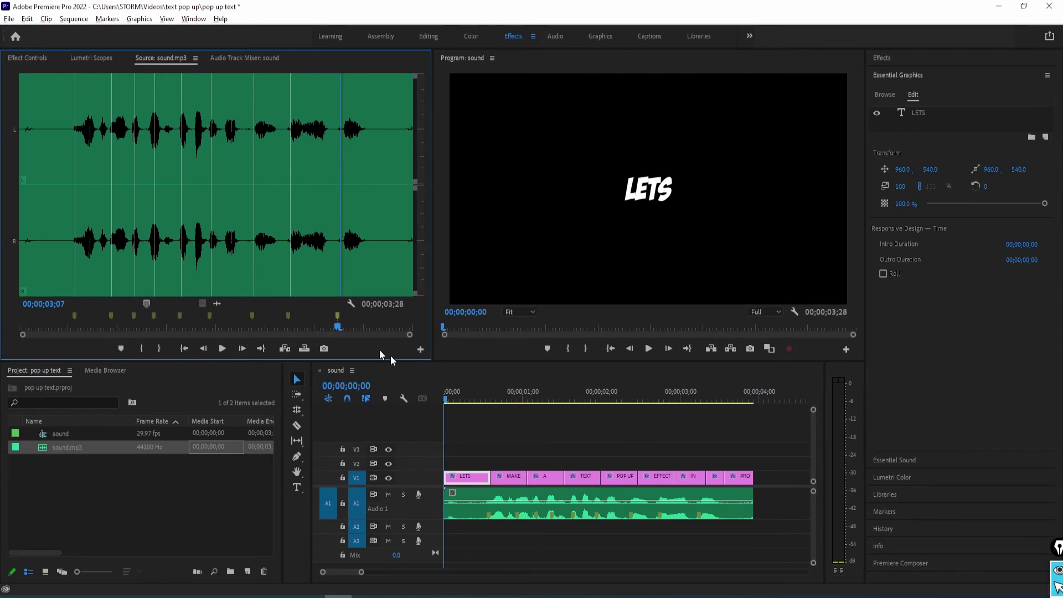
{"action": "left_click", "coordinate": [466, 435]}
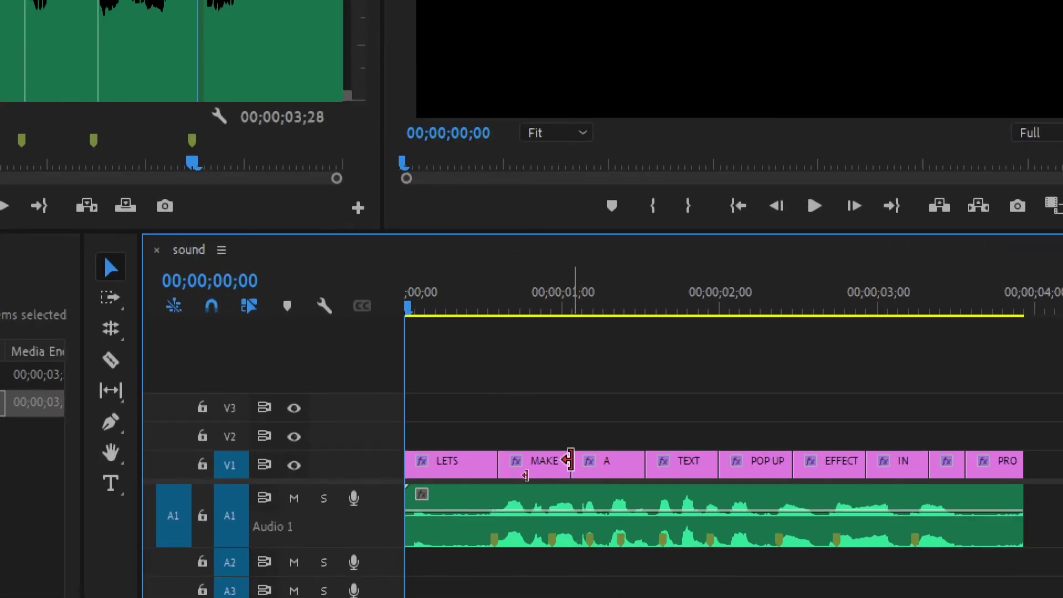
{"action": "left_click_drag", "start_coordinate": [565, 459], "coordinate": [541, 460]}
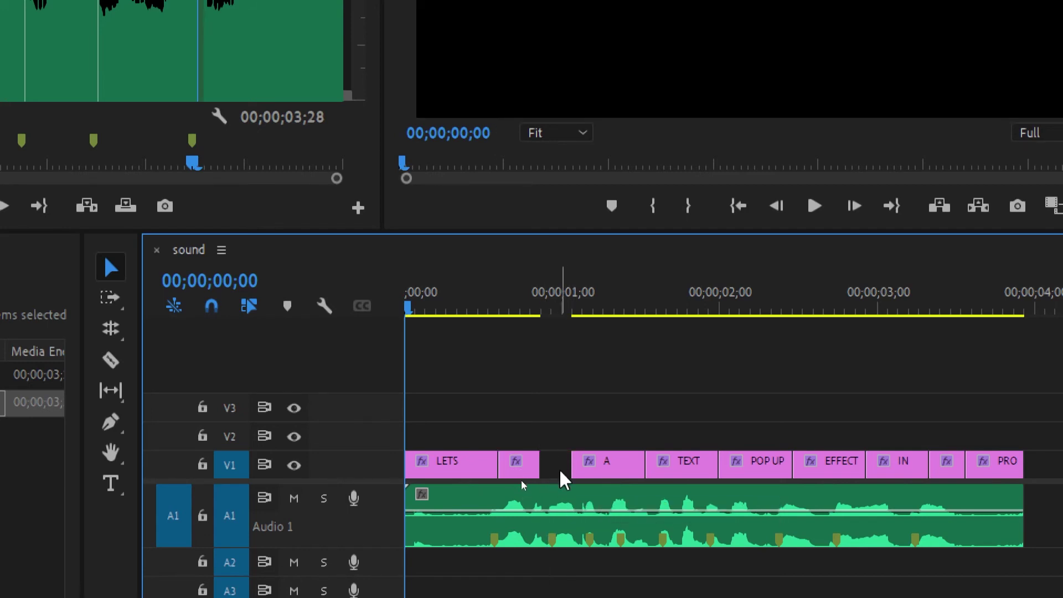
{"action": "key", "text": "ctrl+z"}
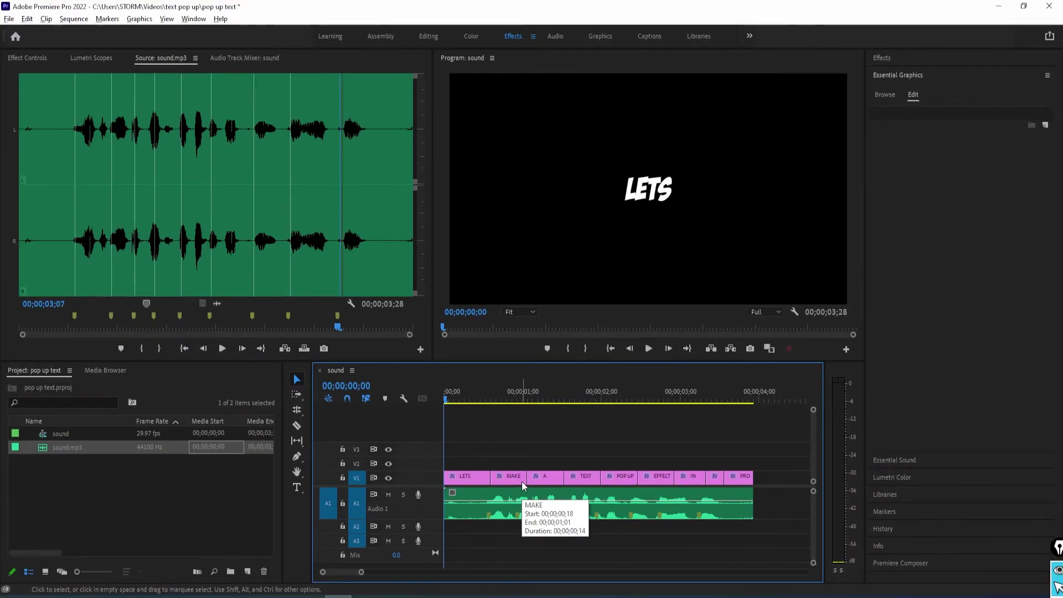
- Switch to the Rolling Edit Tool and test-roll the LETS/MAKE cut, then undo it
{"action": "left_click", "coordinate": [301, 411]}
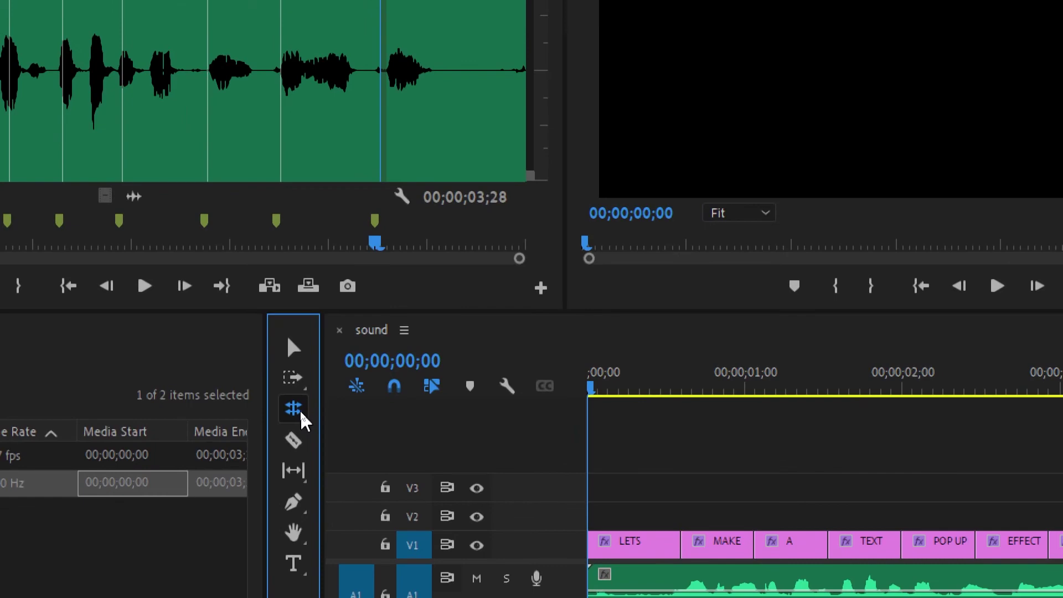
{"action": "left_click_drag", "start_coordinate": [300, 416], "coordinate": [325, 423]}
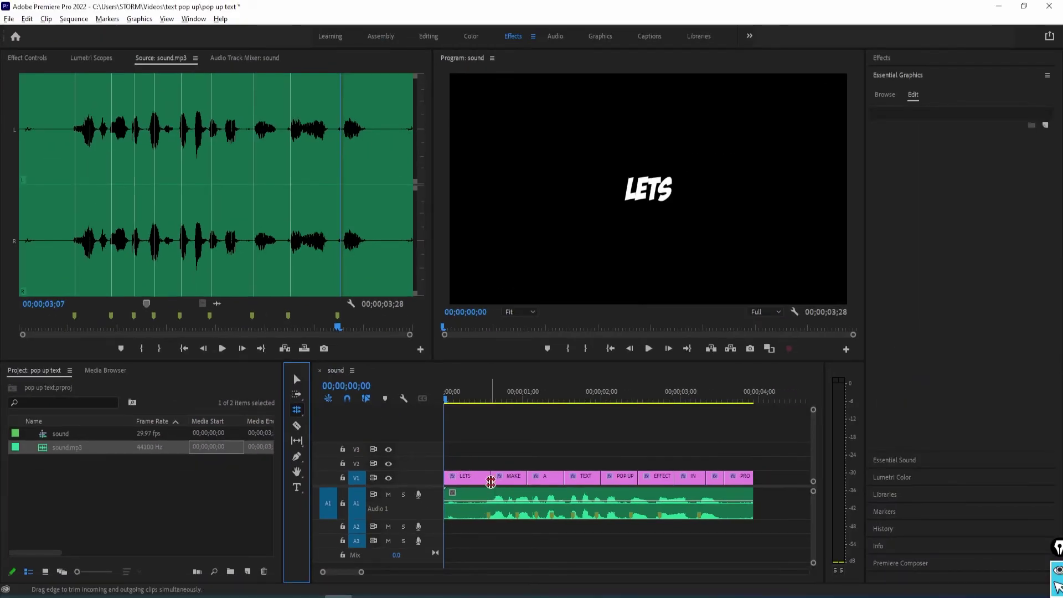
{"action": "left_click_drag", "start_coordinate": [491, 481], "coordinate": [498, 481]}
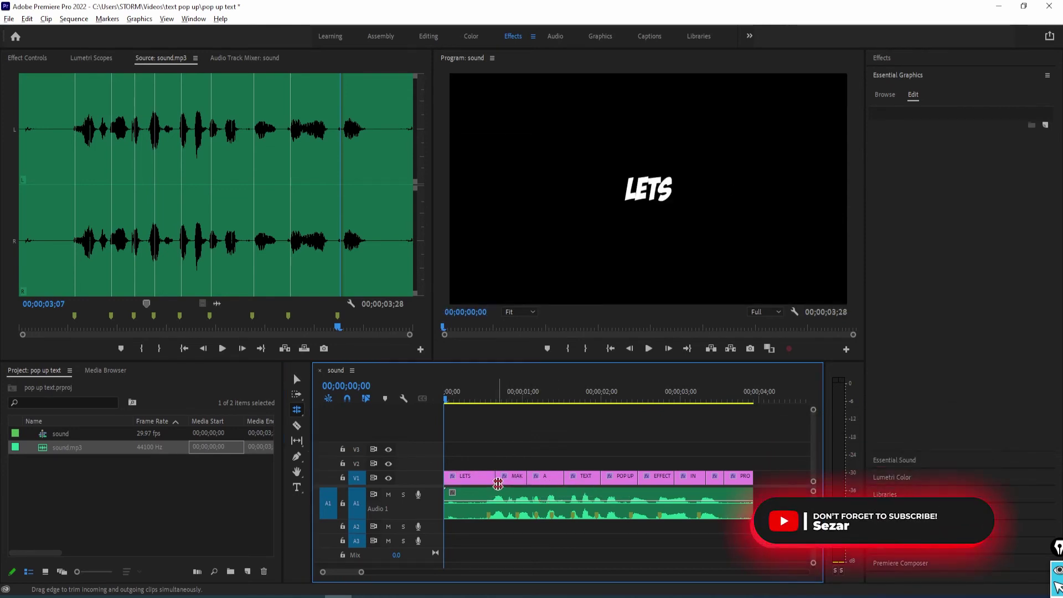
{"action": "key", "text": "ctrl+z"}
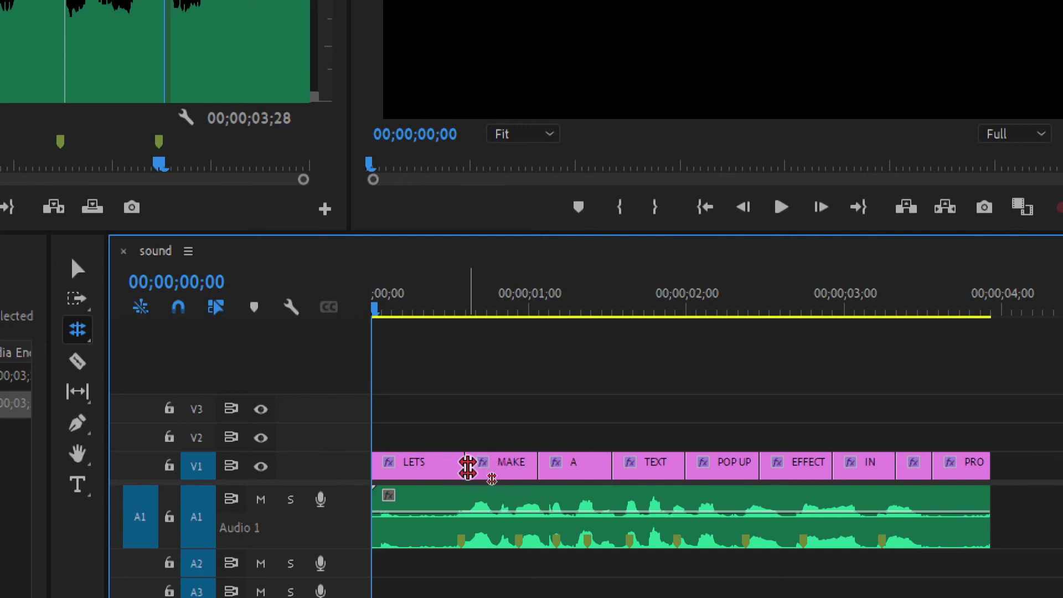
- Roll all eight V1 word cuts, LETS/MAKE through PREMIERE/PRO, onto their audio markers and play back
{"action": "left_click_drag", "start_coordinate": [468, 465], "coordinate": [515, 466]}
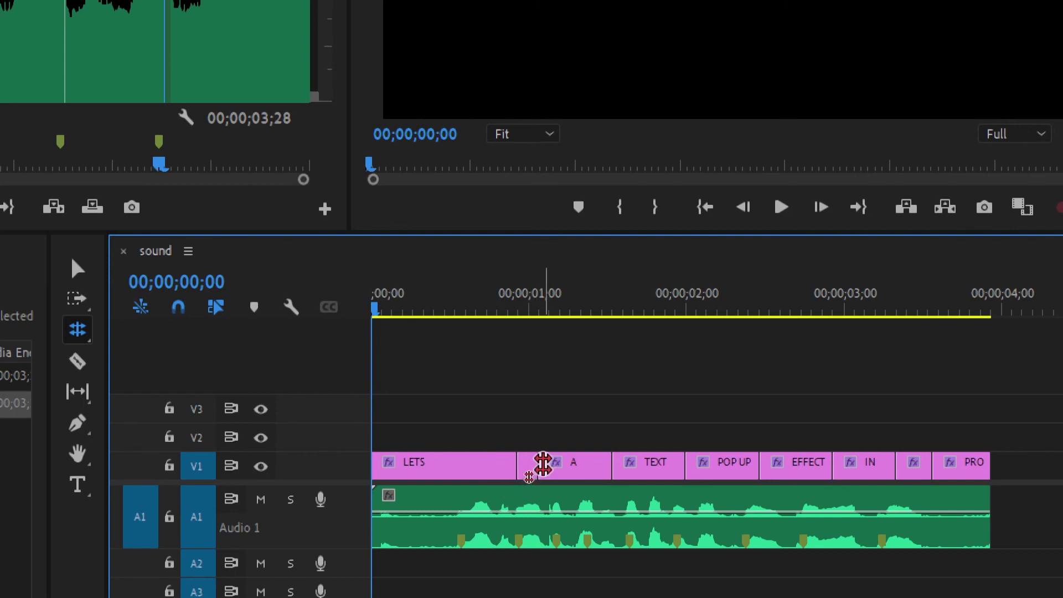
{"action": "left_click_drag", "start_coordinate": [540, 465], "coordinate": [553, 465]}
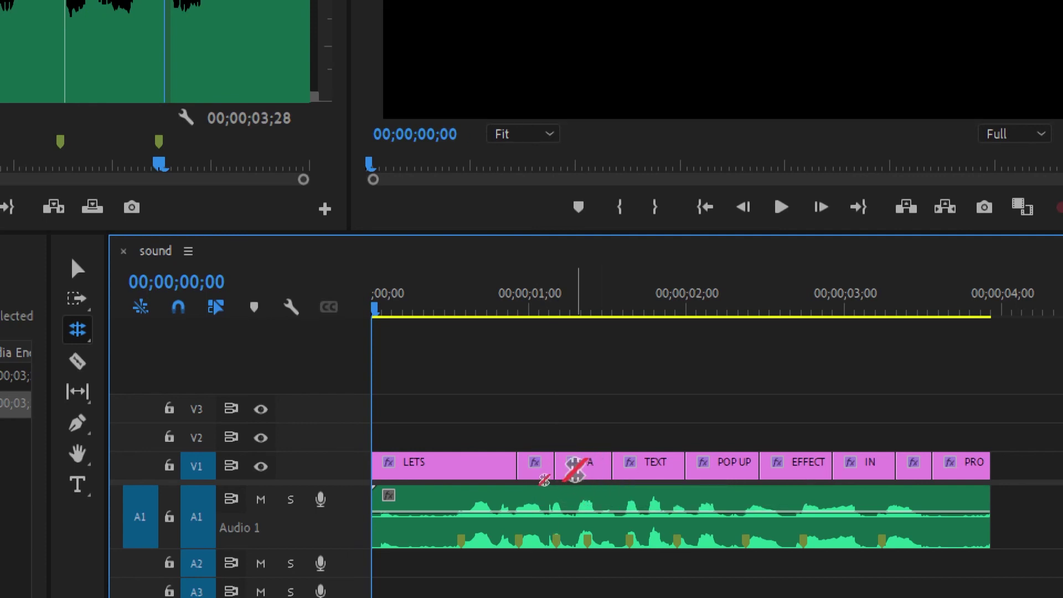
{"action": "left_click_drag", "start_coordinate": [616, 466], "coordinate": [583, 464]}
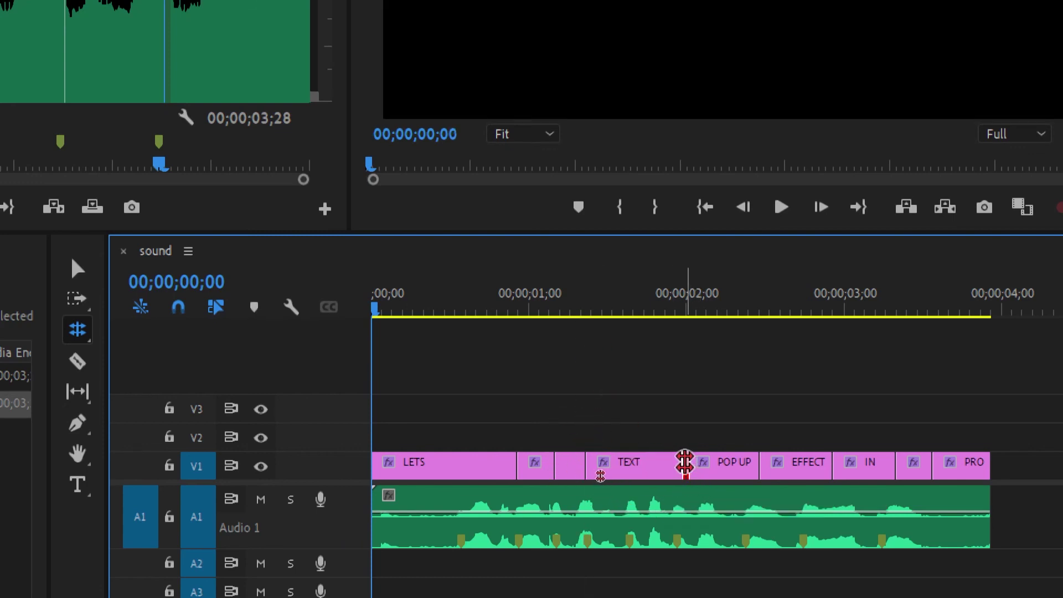
{"action": "left_click_drag", "start_coordinate": [685, 460], "coordinate": [627, 470]}
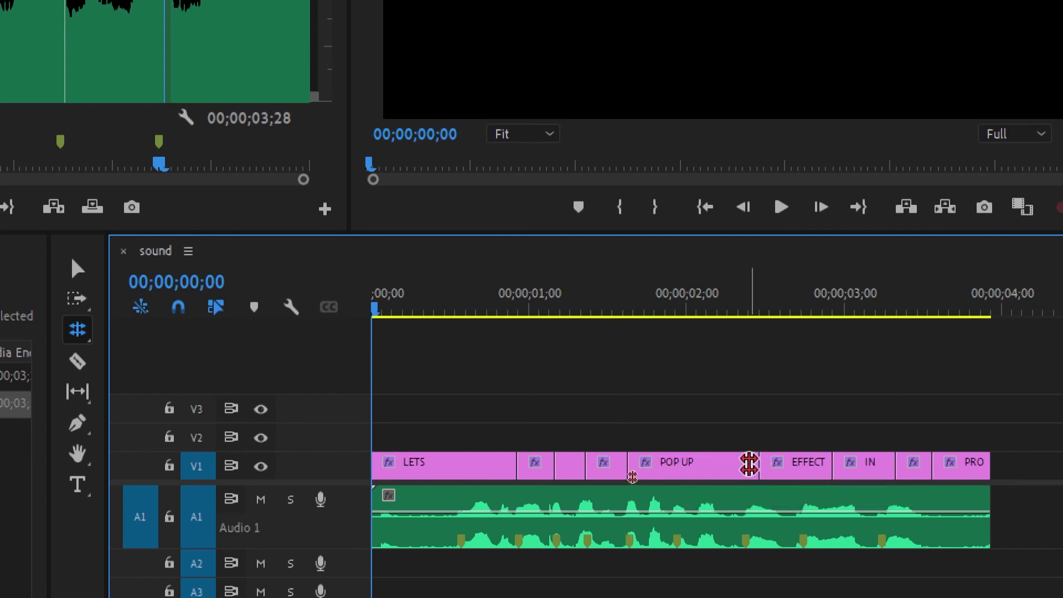
{"action": "left_click_drag", "start_coordinate": [757, 463], "coordinate": [675, 469]}
{"action": "left_click_drag", "start_coordinate": [830, 460], "coordinate": [743, 459]}
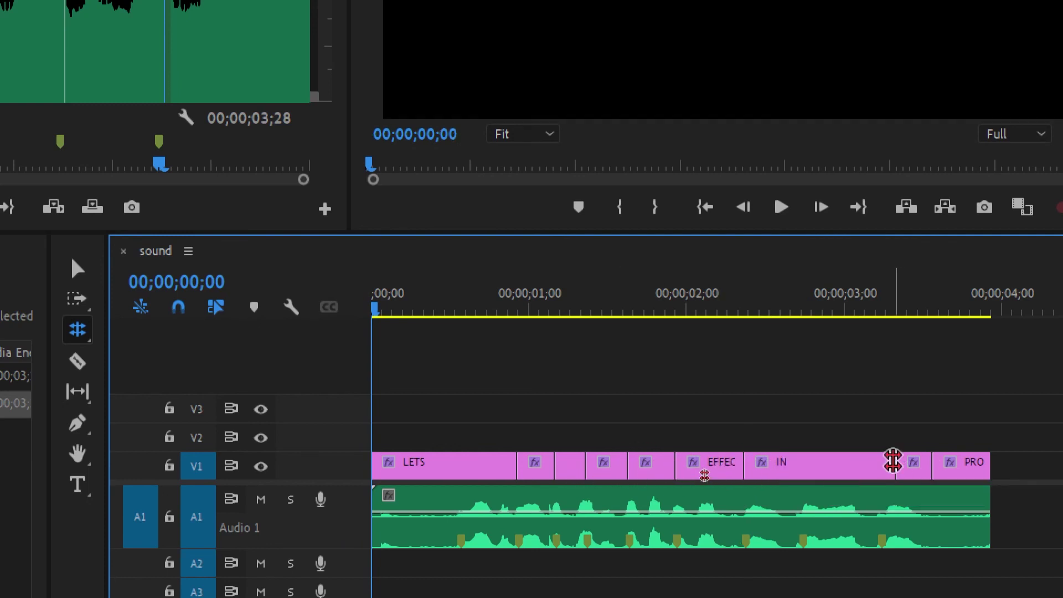
{"action": "left_click_drag", "start_coordinate": [894, 462], "coordinate": [802, 467]}
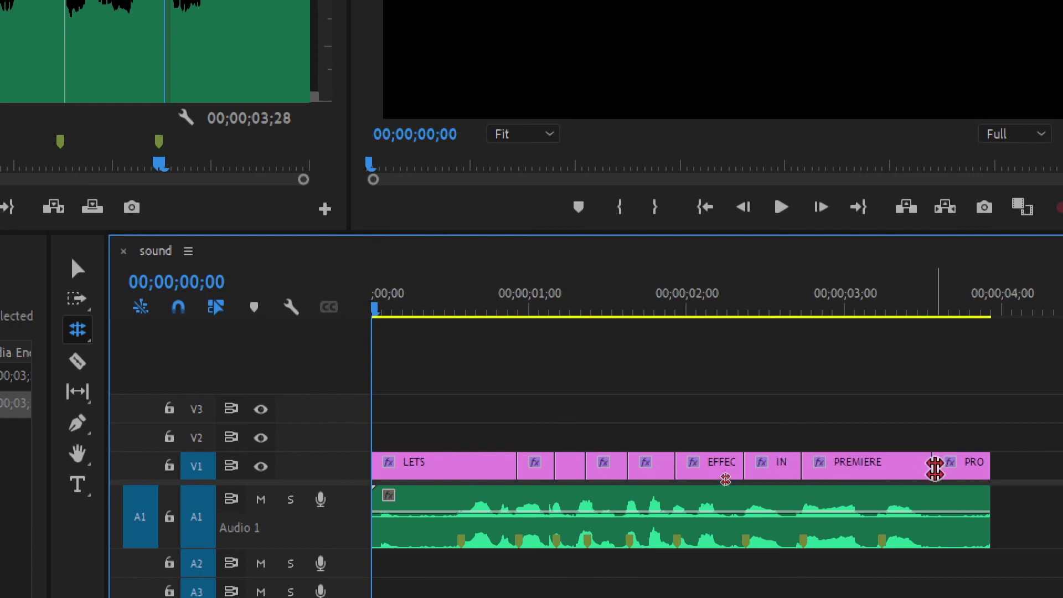
{"action": "left_click_drag", "start_coordinate": [929, 464], "coordinate": [875, 473]}
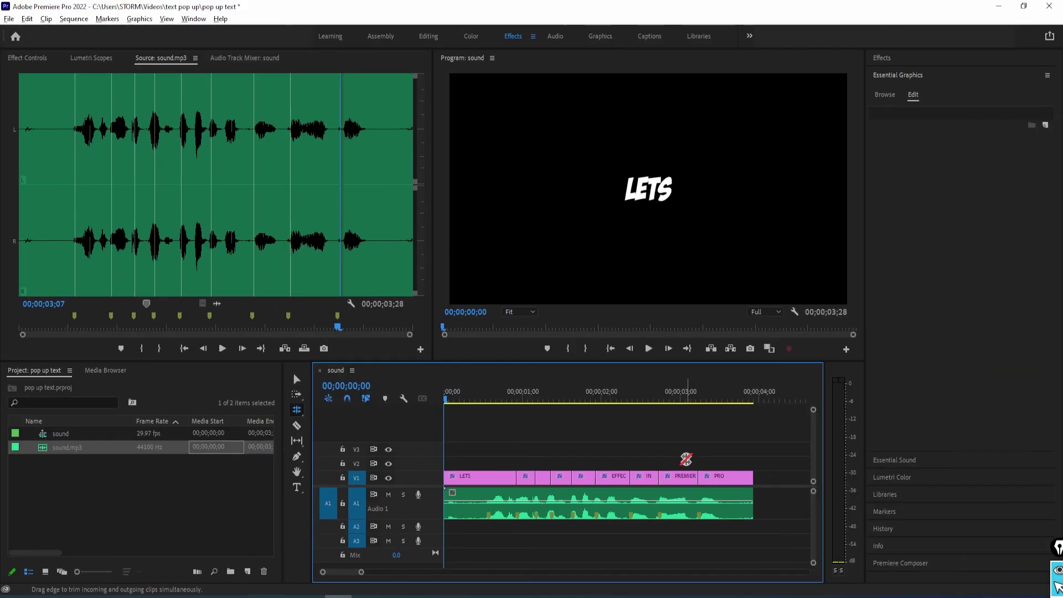
{"action": "key", "text": "space"}
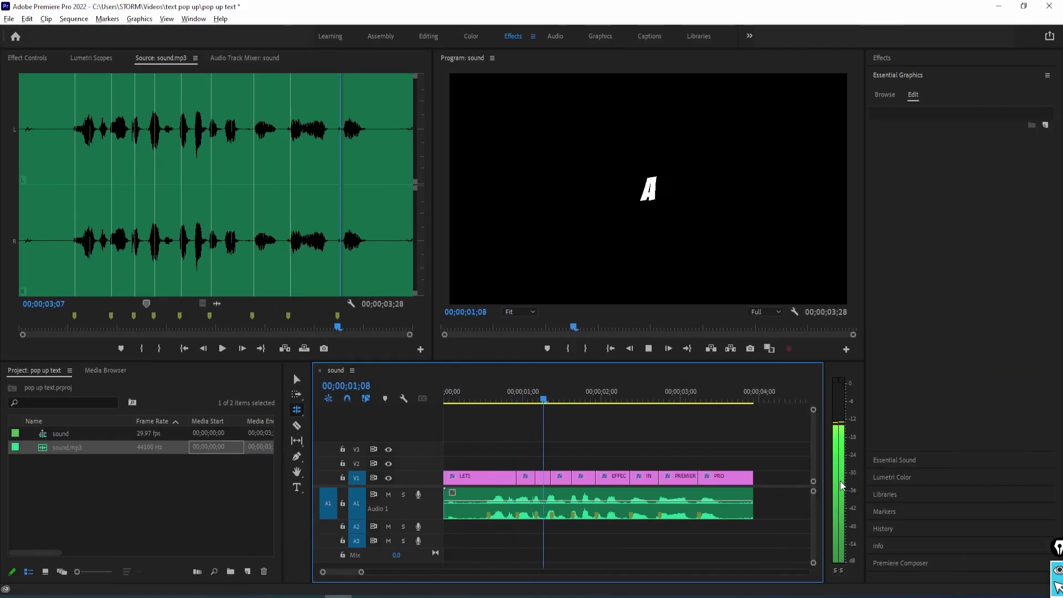